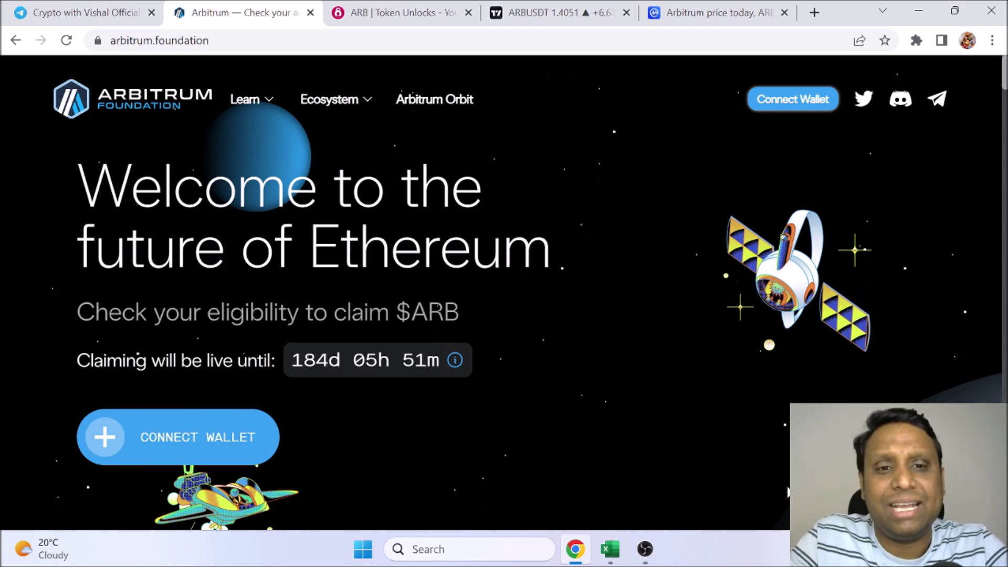
# Switch to the arb workbook in Excel and look over the token comparison table, including the OP column
pyautogui.click(612, 558)
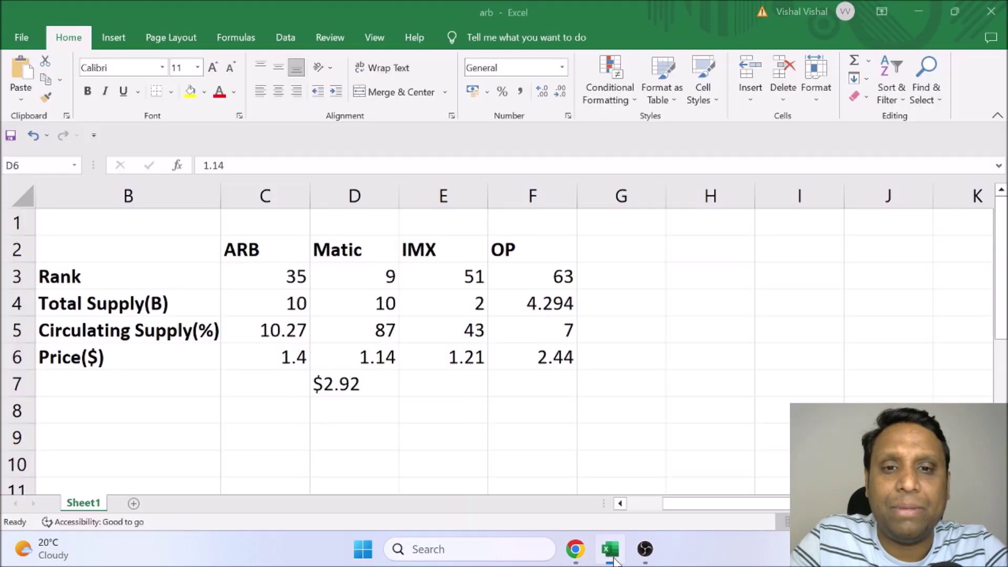
pyautogui.click(639, 392)
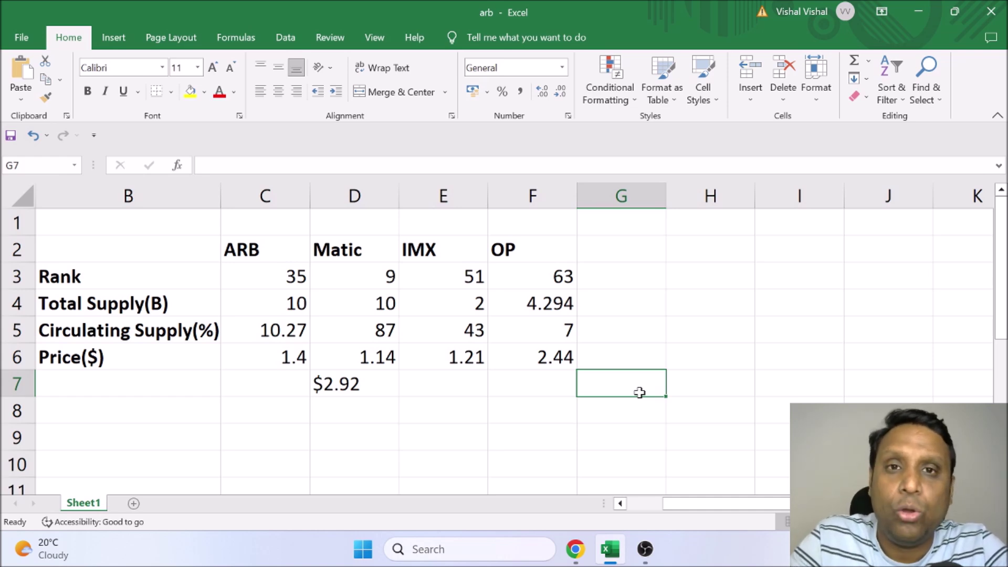
pyautogui.click(504, 248)
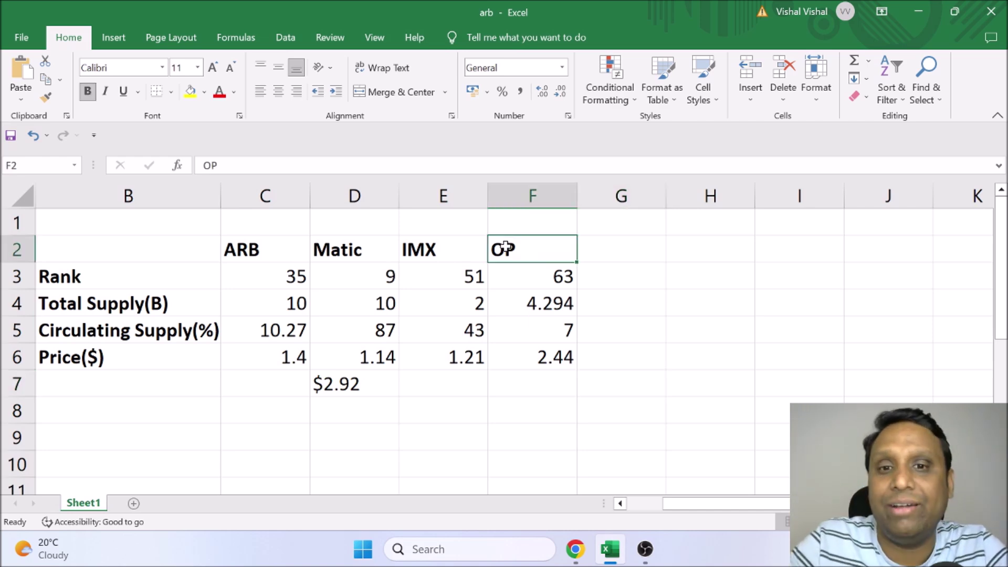
pyautogui.click(444, 417)
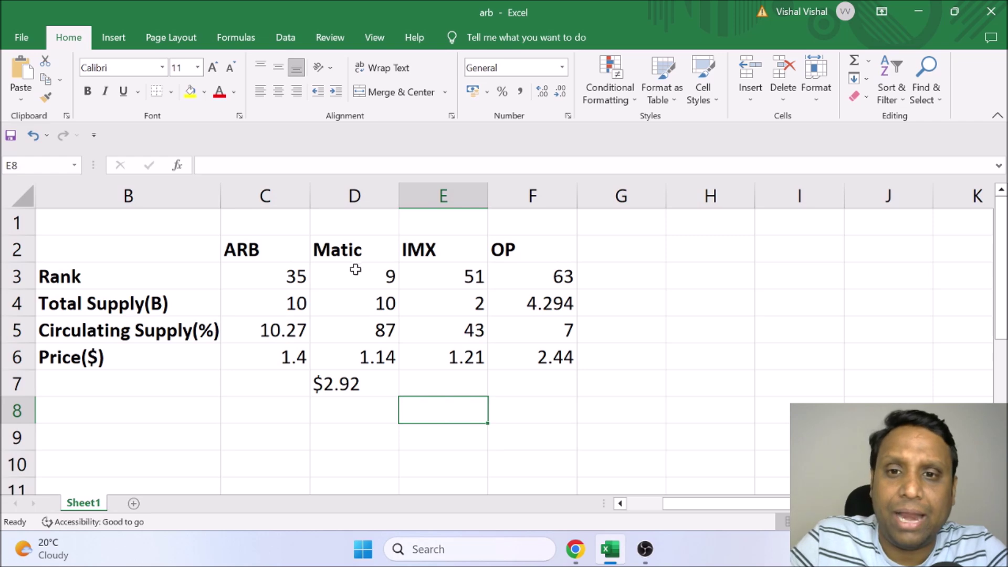
# Go through the Rank row cell by cell from ARB to OP to compare the four tokens' ranks
pyautogui.click(296, 276)
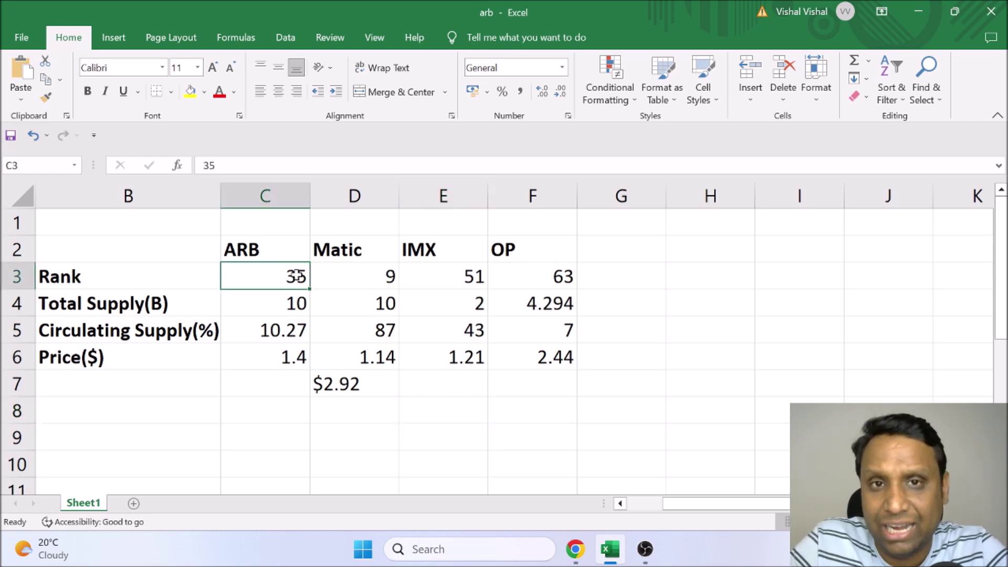
pyautogui.press('Right')
pyautogui.press('Right')
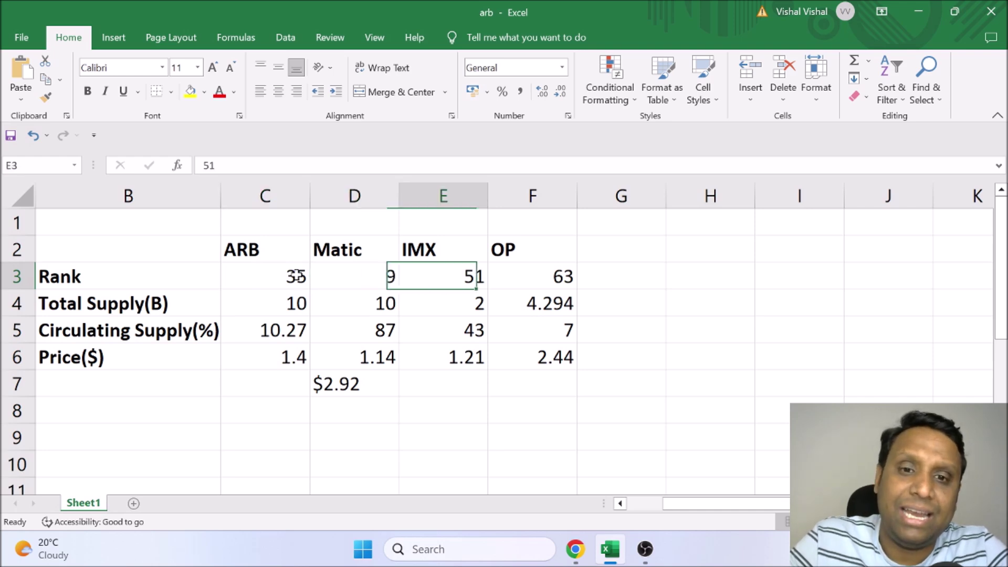
pyautogui.press('Right')
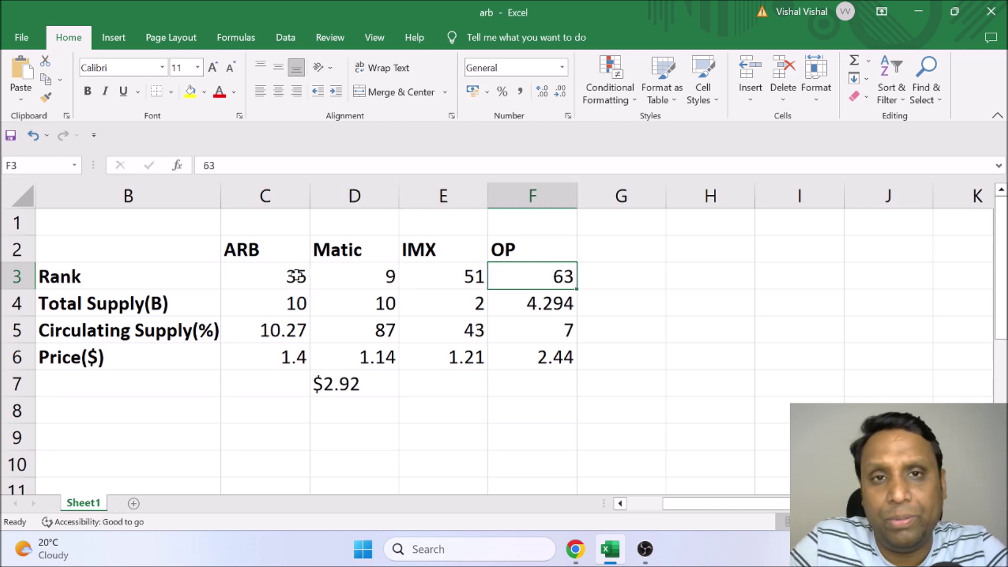
# Review the Total Supply row from ARB to OP, highlighting the ARB and Matic cells together for comparison
pyautogui.press('Down')
pyautogui.press('Left')
pyautogui.press('Left')
pyautogui.press('Left')
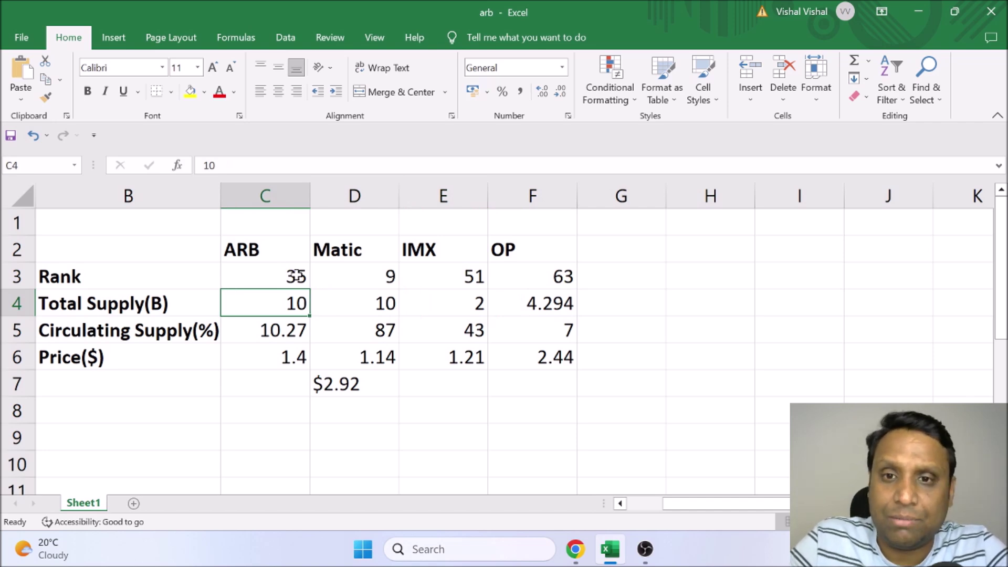
pyautogui.hotkey('shift', 'Right')
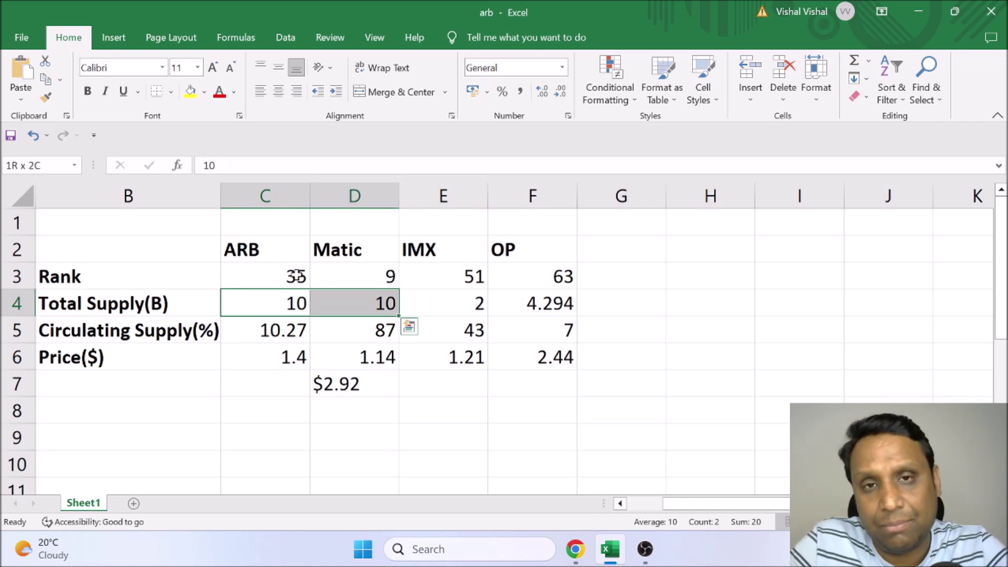
pyautogui.press('Right')
pyautogui.press('Right')
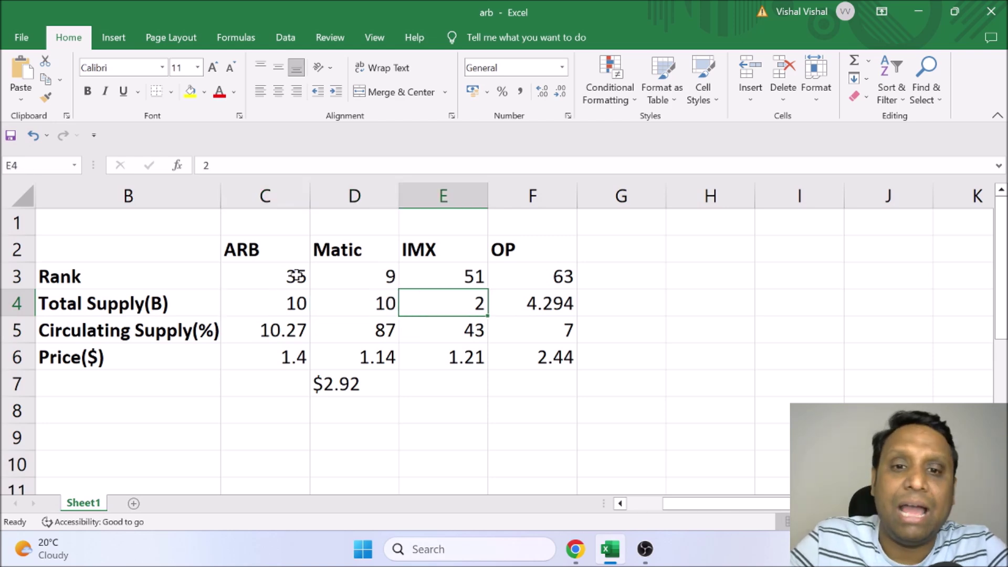
pyautogui.press('Right')
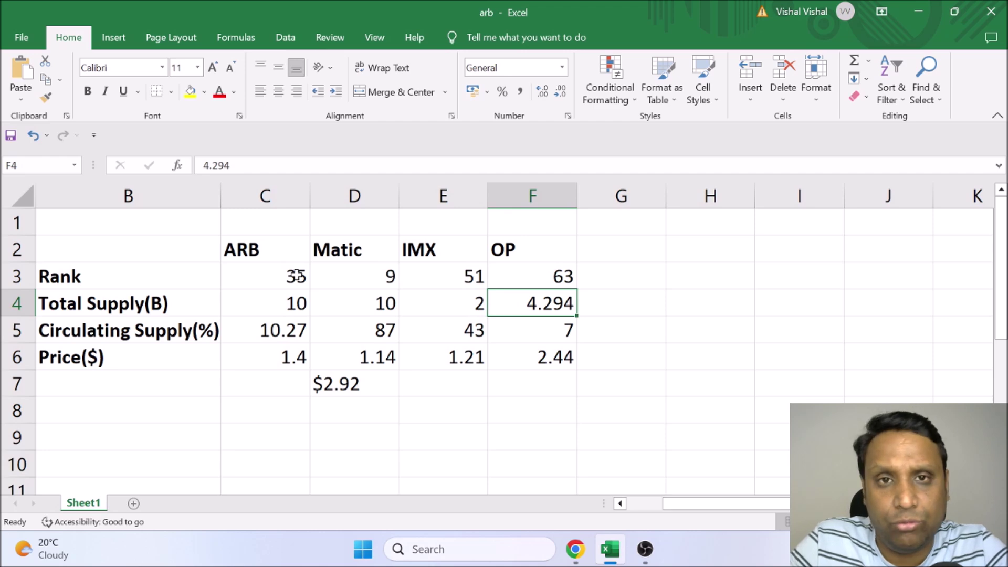
# Check ARB's circulating supply cell, then return to Total Supply and compare ARB with Matic
pyautogui.press('Down')
pyautogui.press('Left')
pyautogui.press('Left')
pyautogui.press('Left')
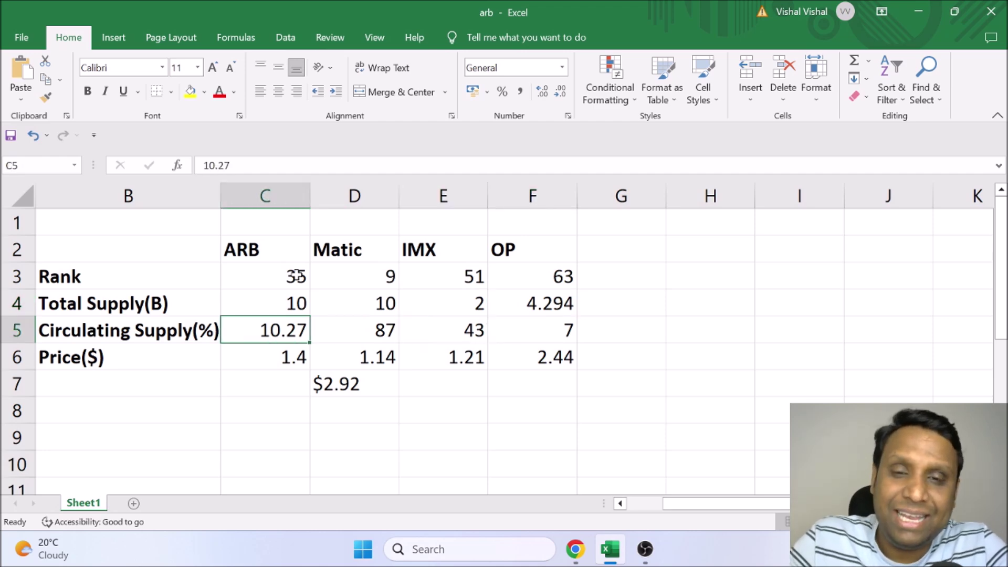
pyautogui.press('Up')
pyautogui.hotkey('shift', 'Right')
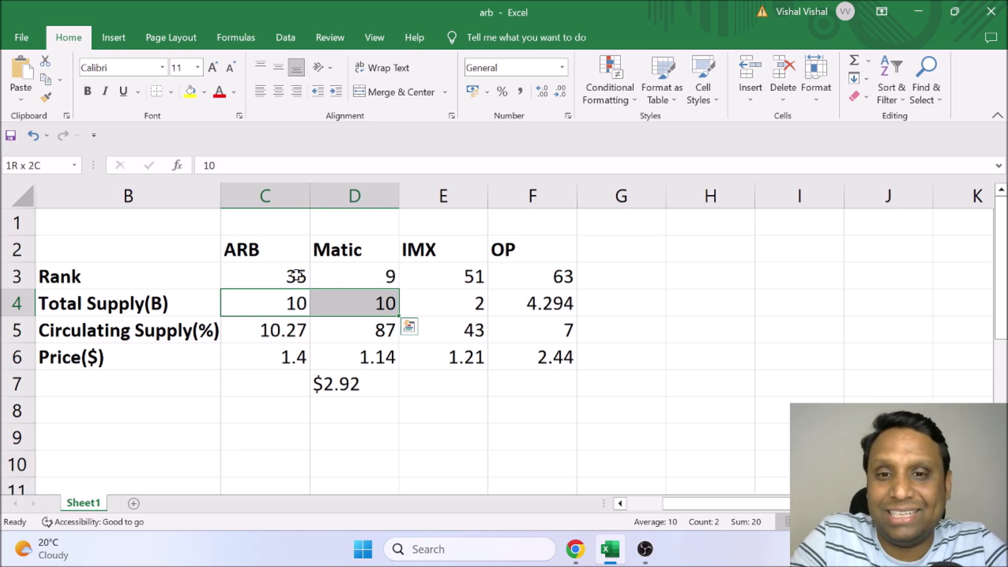
pyautogui.press('Right')
pyautogui.press('Left')
pyautogui.press('Right')
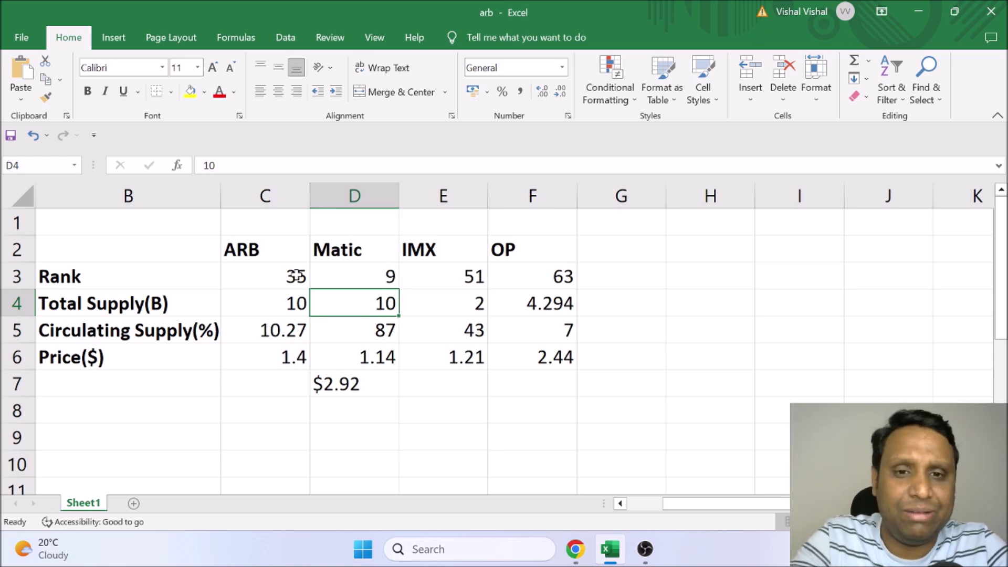
pyautogui.press('Left')
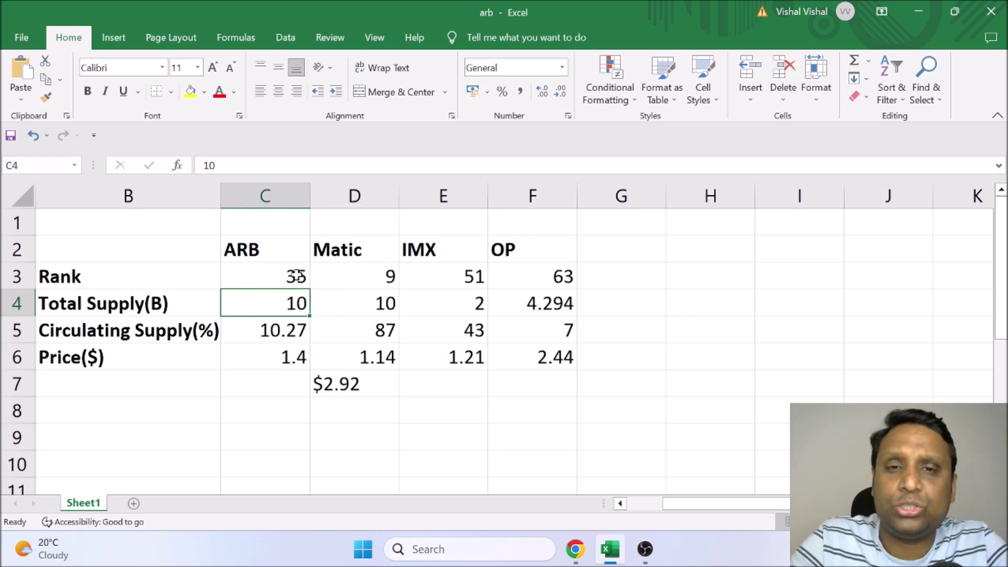
# Compare the Circulating Supply percentages across ARB, Matic, IMX and OP, returning to the ARB cell
pyautogui.press('Down')
pyautogui.press('Up')
pyautogui.press('Up')
pyautogui.press('Down')
pyautogui.press('Down')
pyautogui.press('Right')
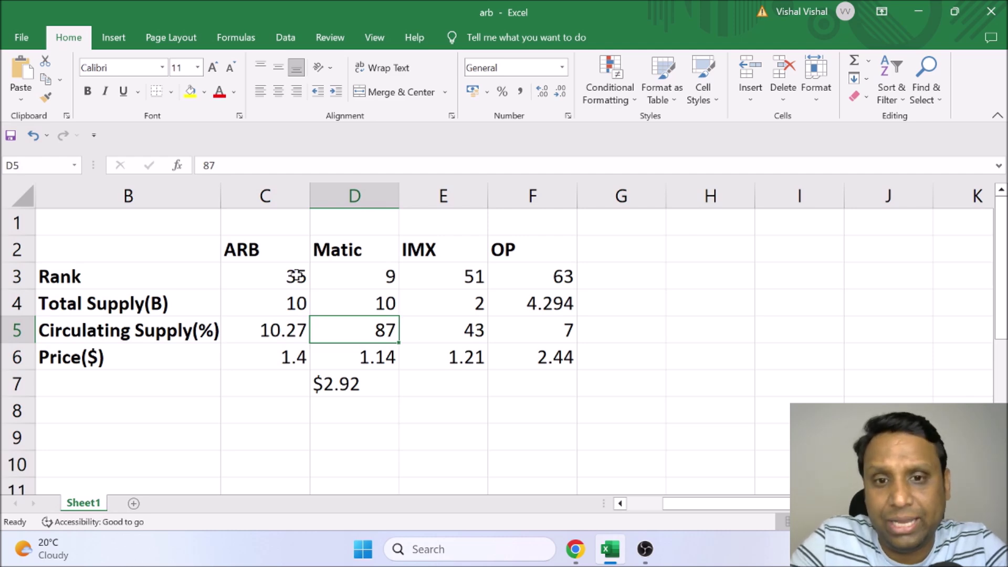
pyautogui.press('Right')
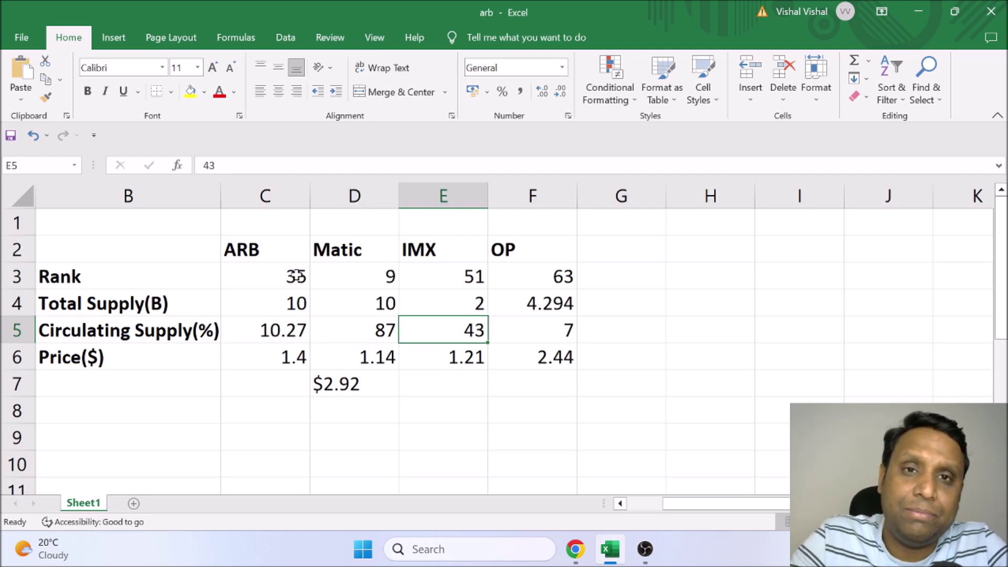
pyautogui.press('Right')
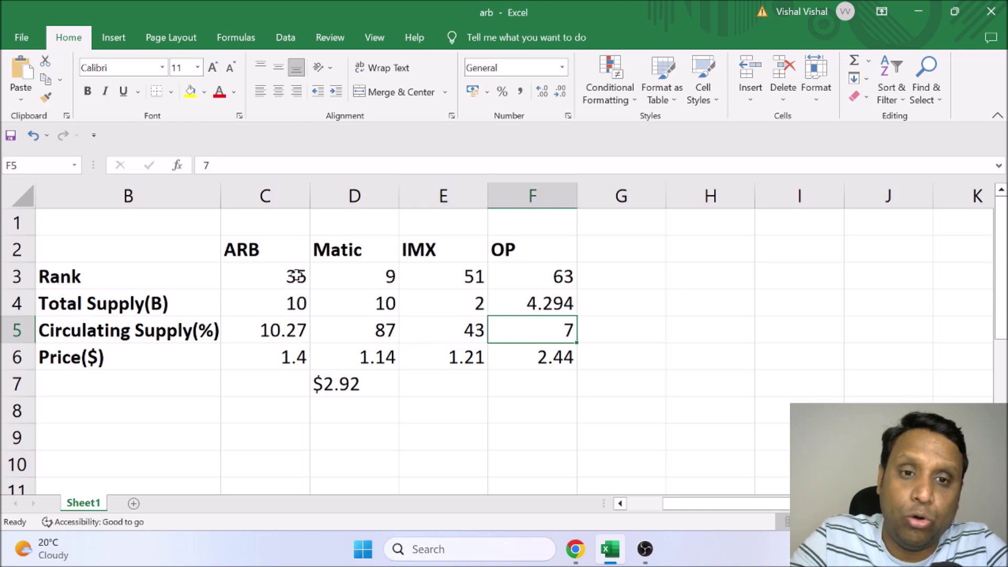
pyautogui.press('Left')
pyautogui.press('Left')
pyautogui.press('Left')
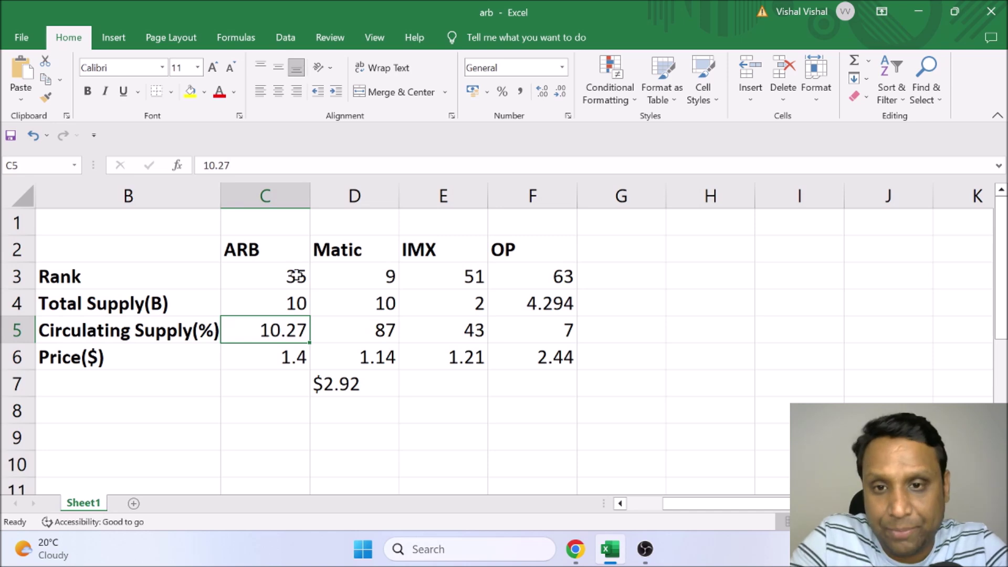
# Re-examine the Total Supply row, comparing ARB with Matic and IMX with OP
pyautogui.press('Up')
pyautogui.hotkey('shift', 'Right')
pyautogui.press('Left')
pyautogui.press('Right')
pyautogui.press('Right')
pyautogui.press('Right')
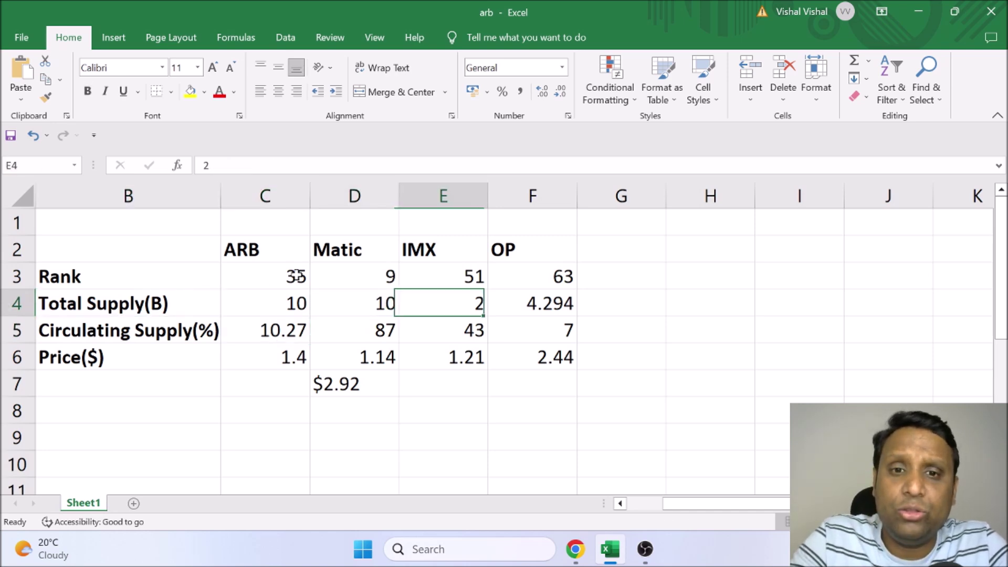
pyautogui.press('Right')
pyautogui.press('Left')
pyautogui.hotkey('shift', 'Right')
pyautogui.press('Left')
pyautogui.press('Left')
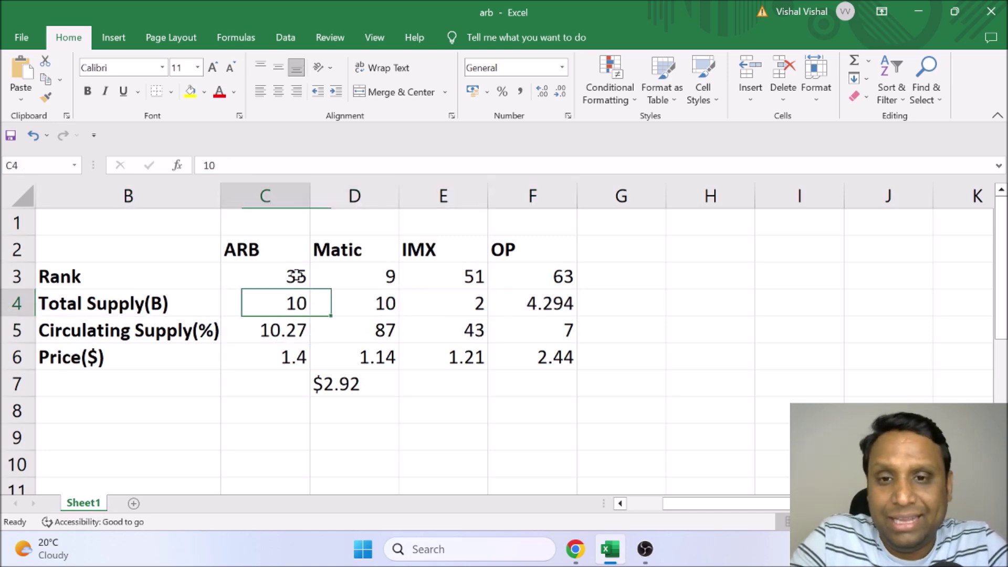
pyautogui.hotkey('shift', 'Right')
# Examine ARB's circulating supply against its price and against Matic's circulating supply
pyautogui.press('Down')
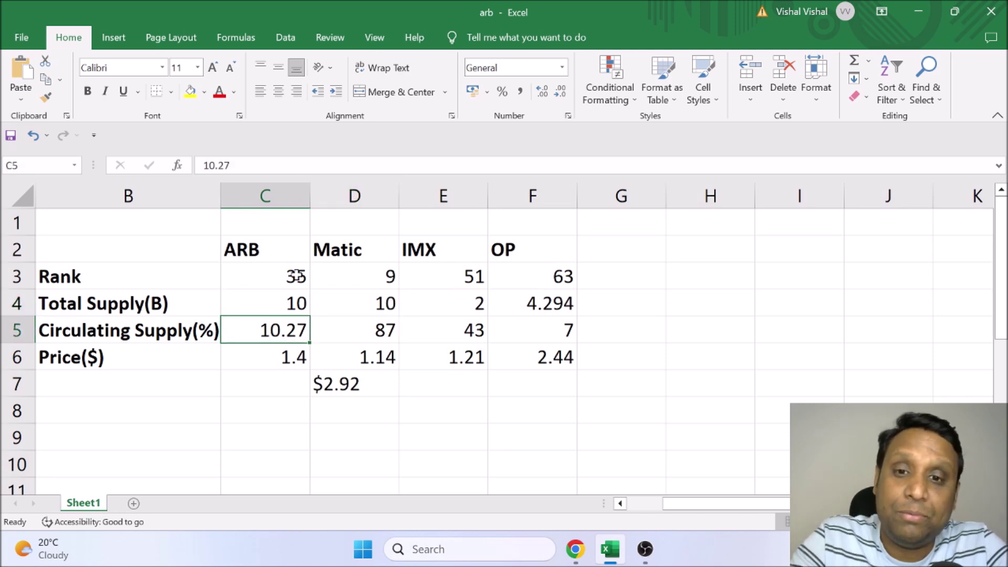
pyautogui.press('Down')
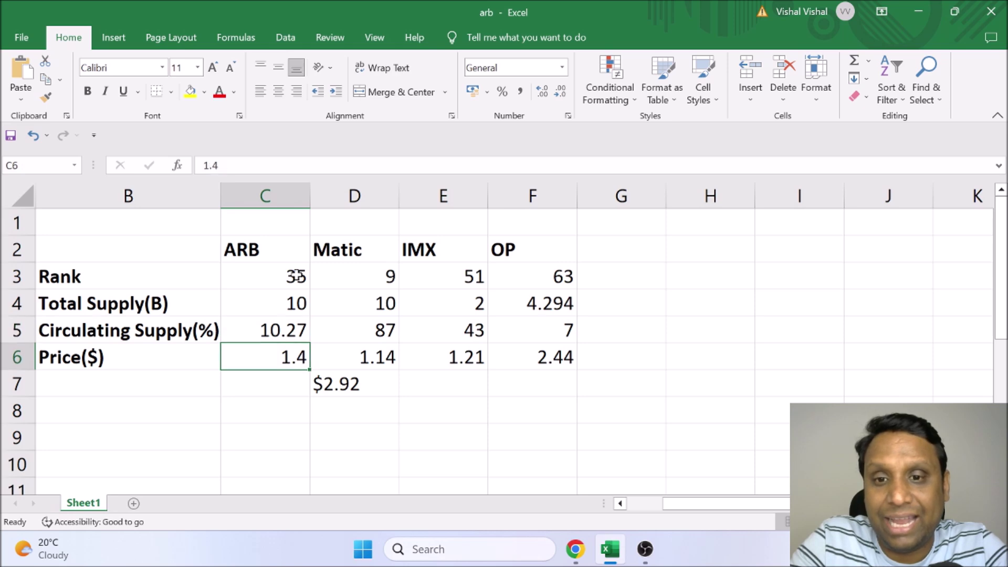
pyautogui.press('Up')
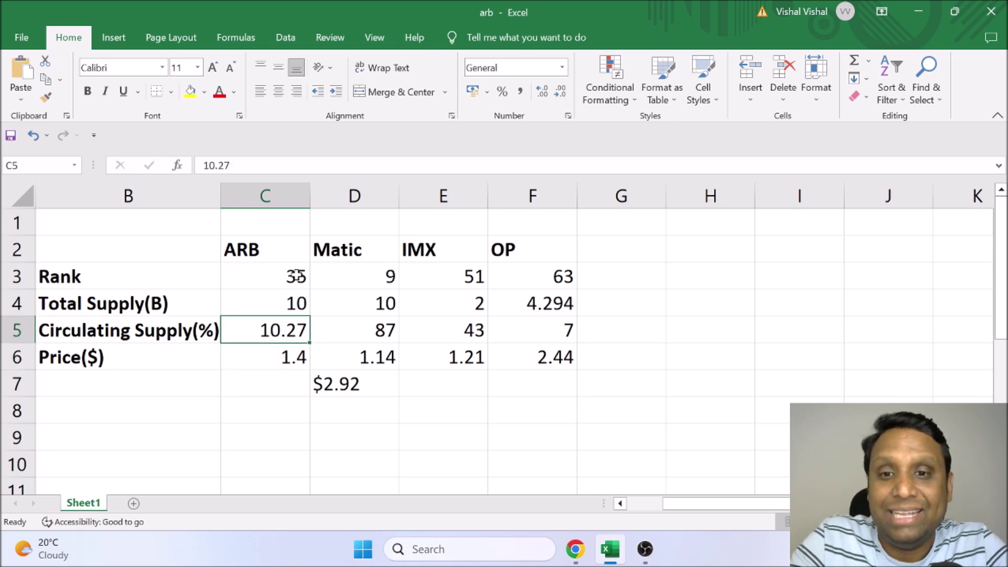
pyautogui.hotkey('shift', 'Right')
pyautogui.hotkey('shift', 'Left')
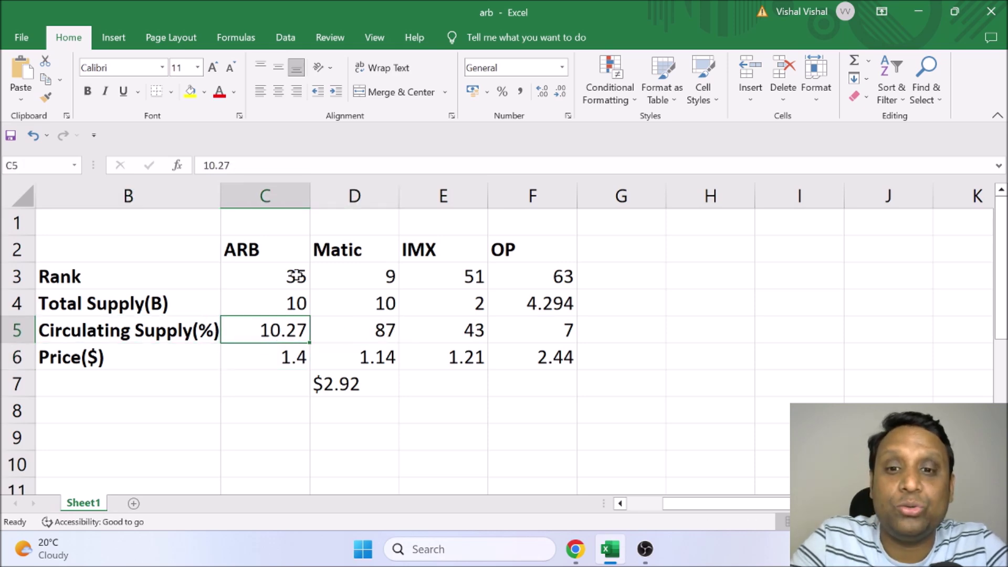
pyautogui.hotkey('shift', 'Down')
pyautogui.press('Down')
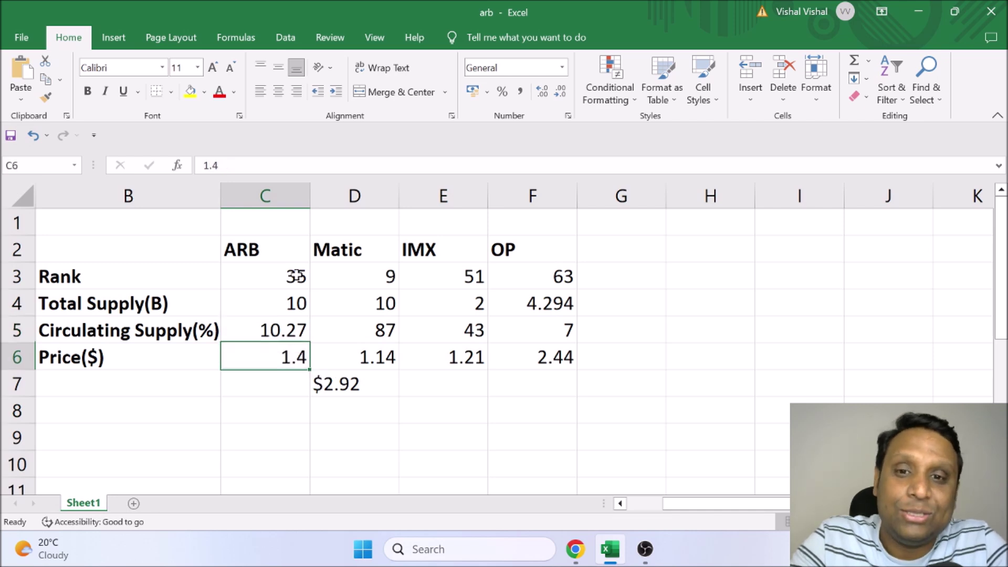
pyautogui.press('Up')
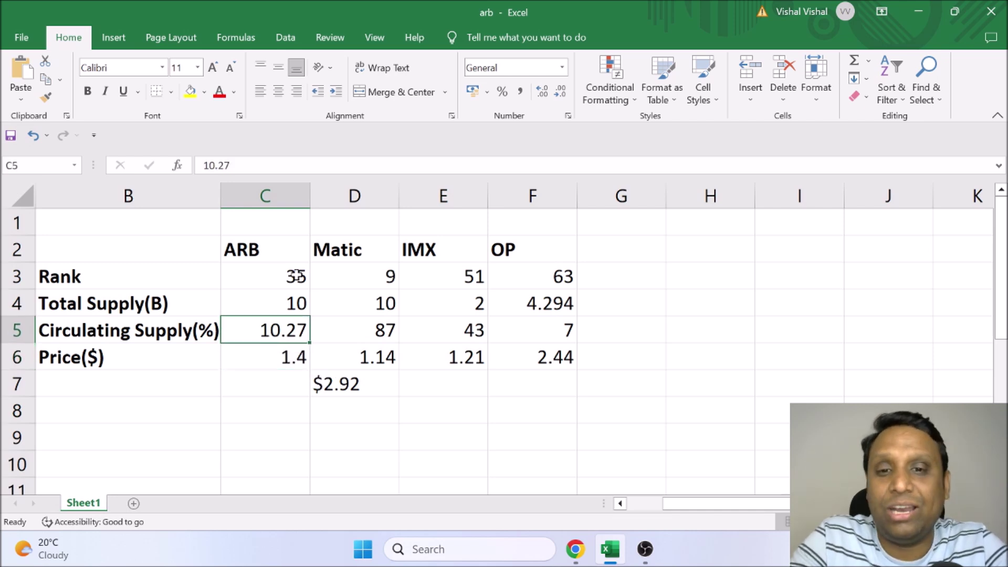
pyautogui.press('Right')
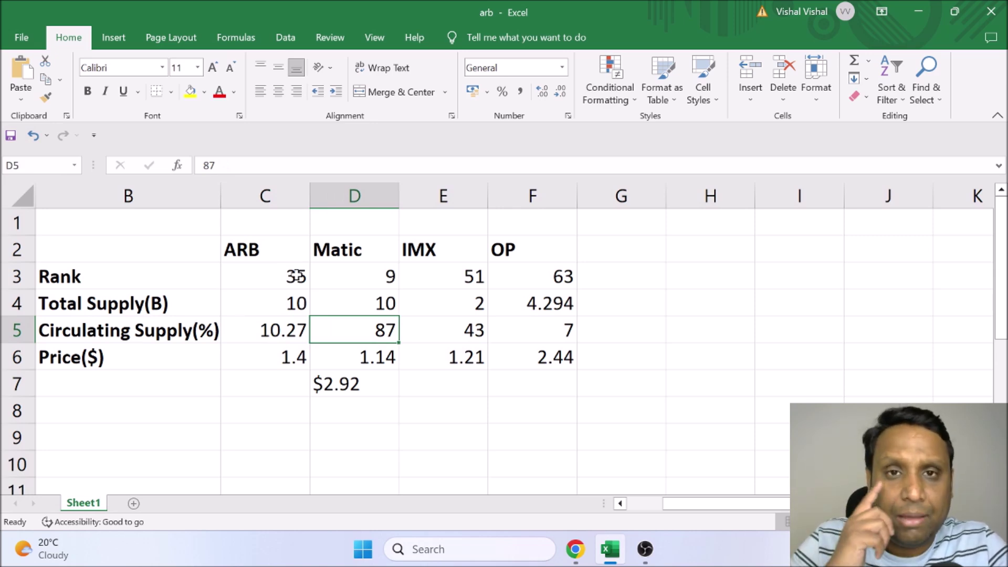
# Highlight the ARB and Matic column headers together, then alternate between them to compare the two tokens
pyautogui.press('Up')
pyautogui.press('Up')
pyautogui.press('Left')
pyautogui.press('Up')
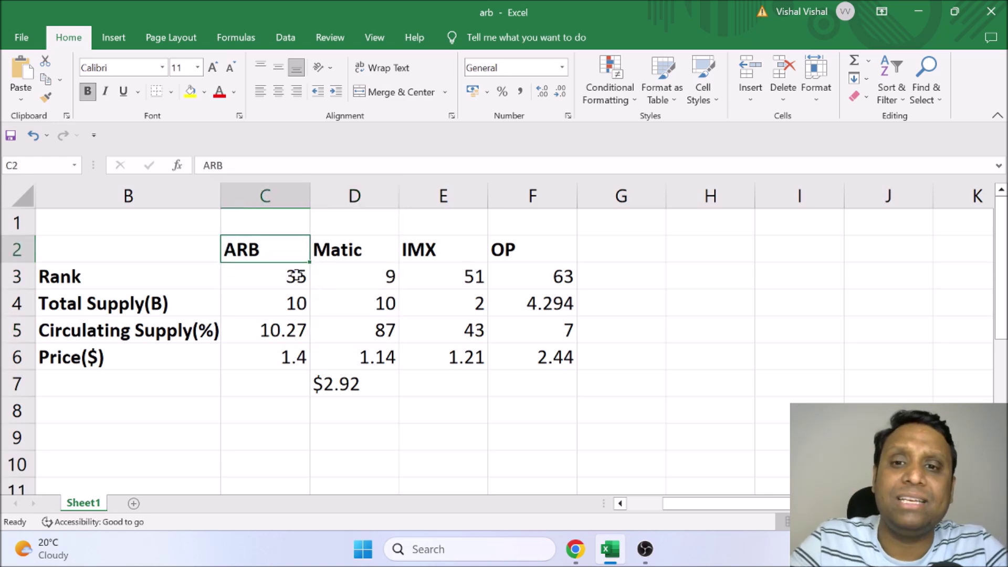
pyautogui.hotkey('shift', 'Right')
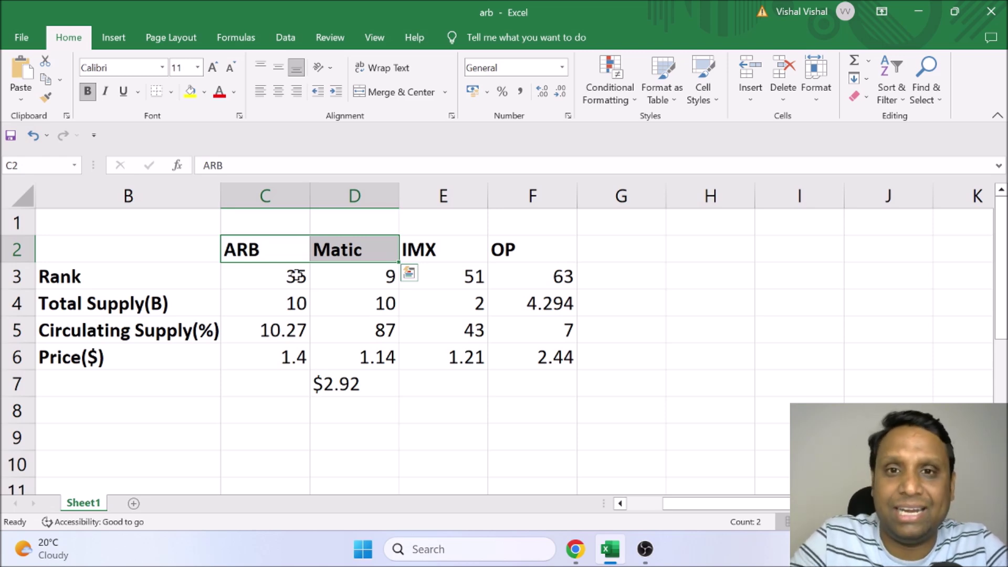
pyautogui.hotkey('ctrl', 'z')
pyautogui.hotkey('ctrl', 'y')
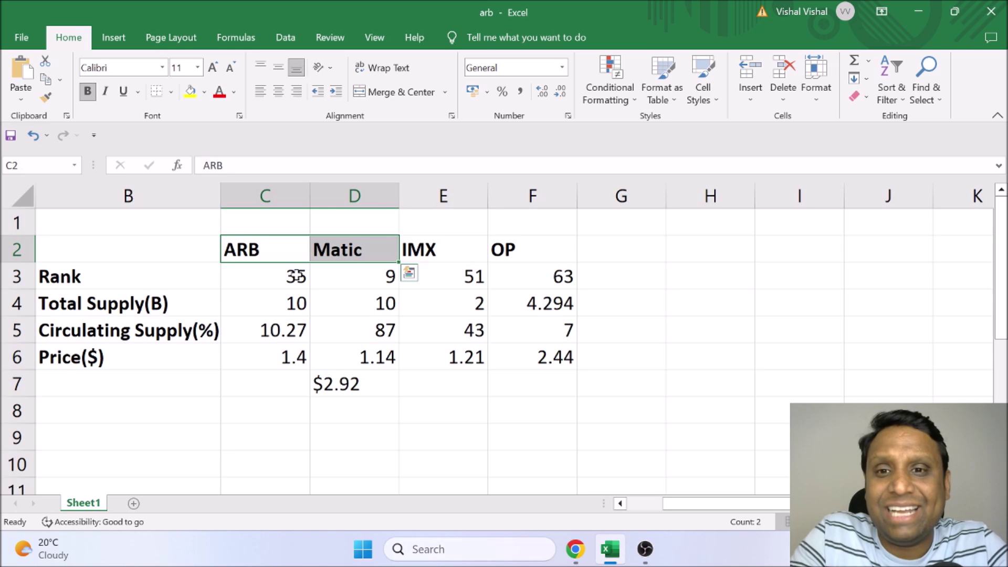
pyautogui.press('Left')
pyautogui.press('Right')
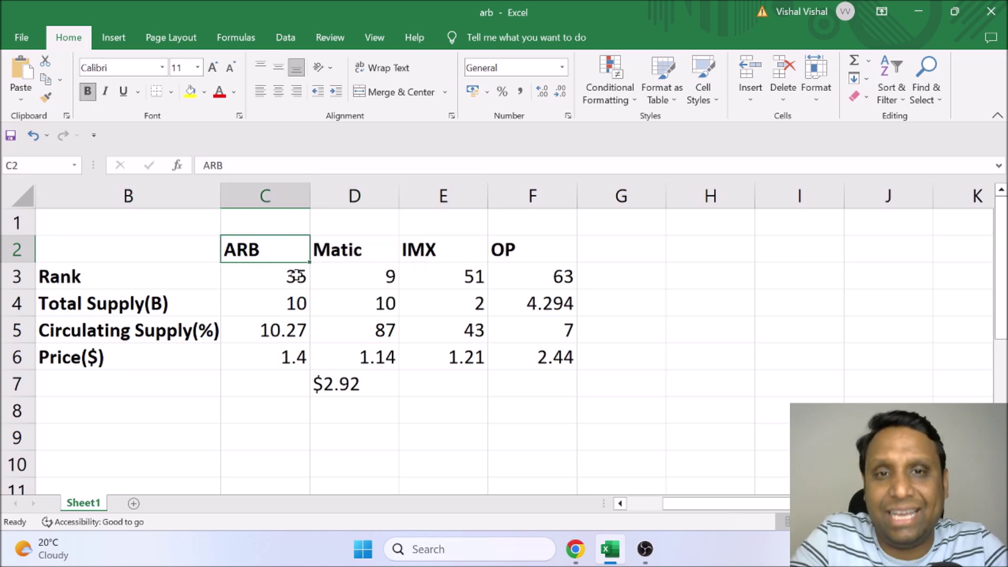
pyautogui.press('Right')
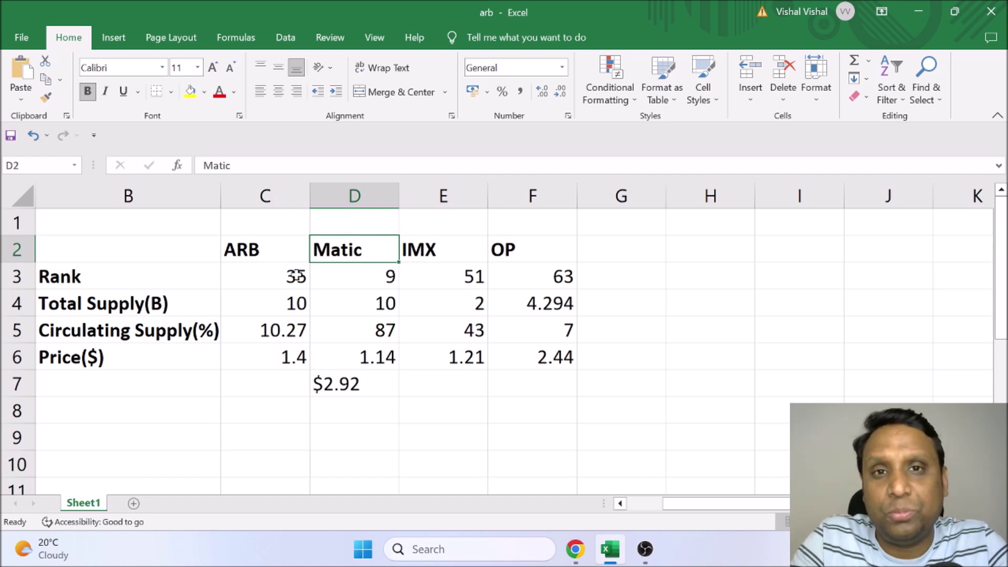
pyautogui.press('Left')
pyautogui.press('Right')
pyautogui.press('Left')
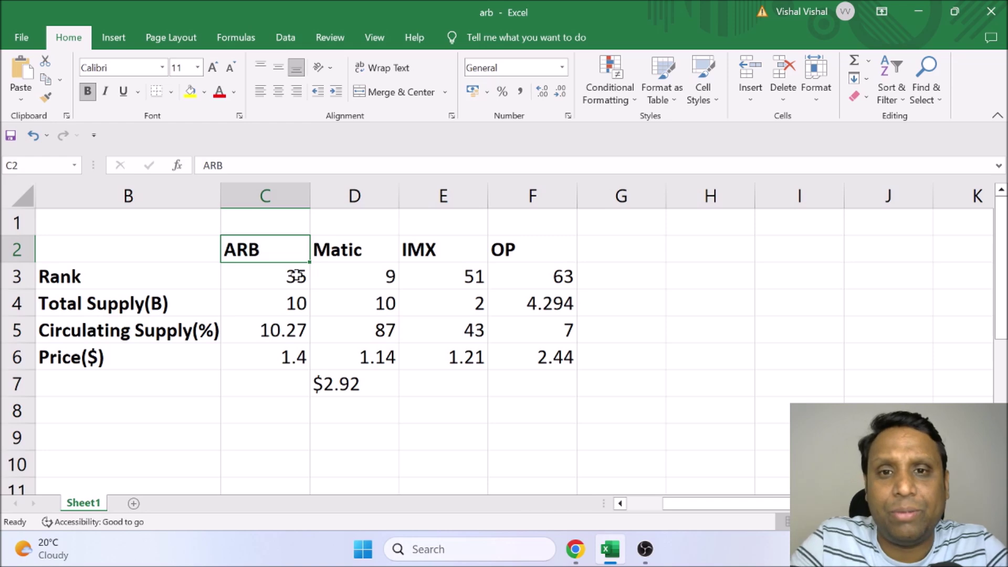
pyautogui.press('Right')
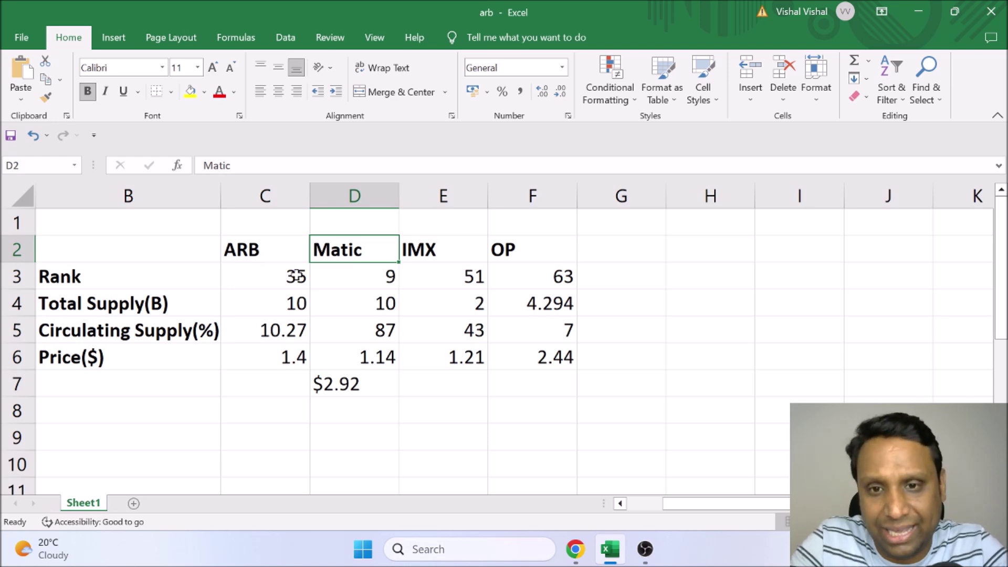
# Review ARB's figures in its column, moving through rank and total supply to price
pyautogui.press('Down')
pyautogui.press('Left')
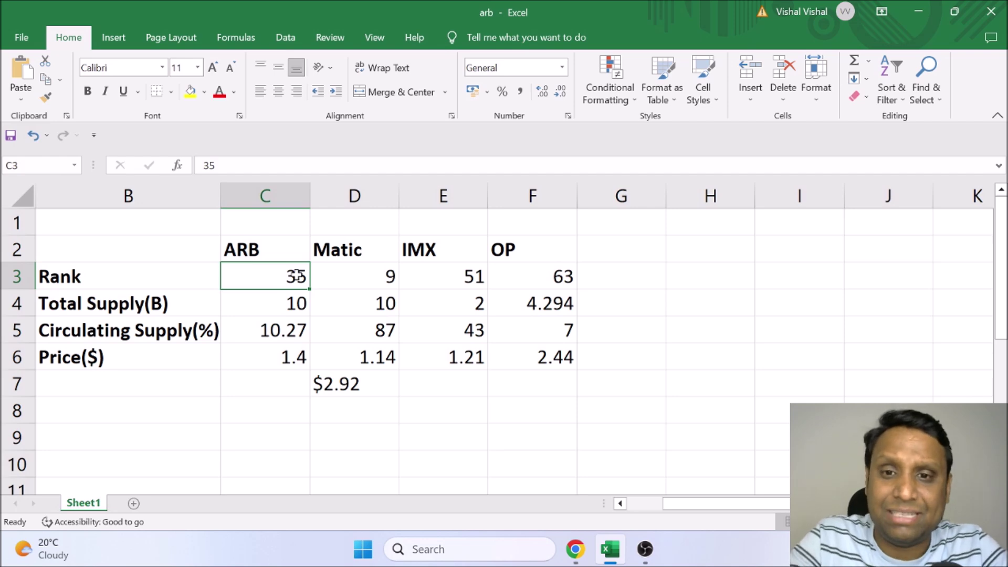
pyautogui.press('Down')
pyautogui.hotkey('shift', 'Down')
pyautogui.hotkey('shift', 'Up')
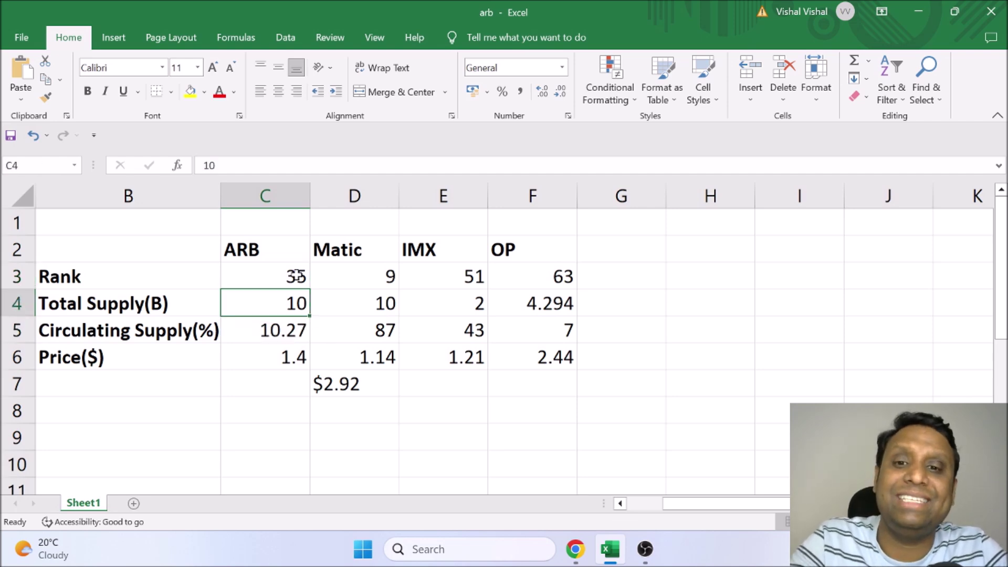
pyautogui.press('Down')
pyautogui.press('Down')
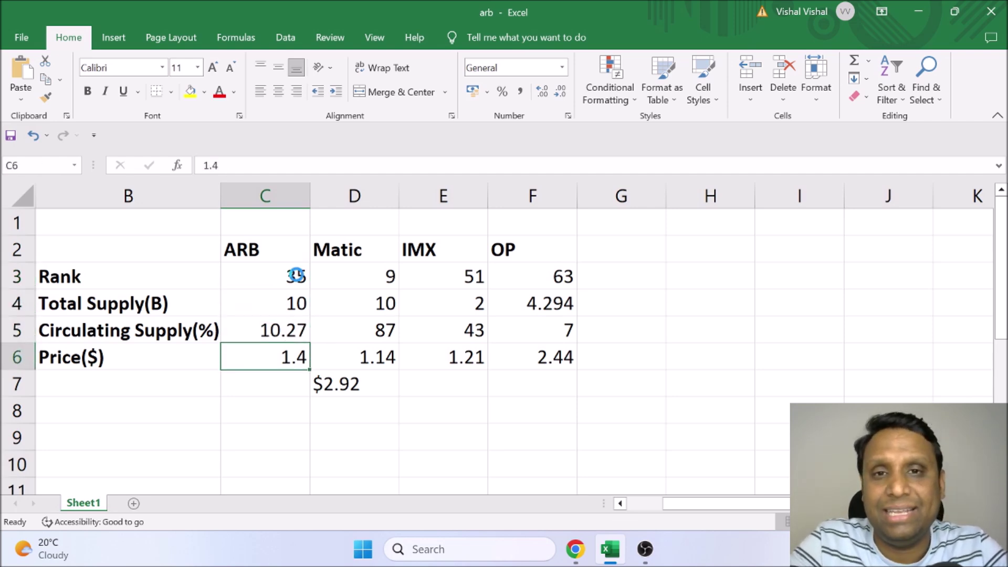
# Switch to Chrome and examine Arbitrum's token allocation and vesting schedule on the Token Unlocks page
pyautogui.click(577, 561)
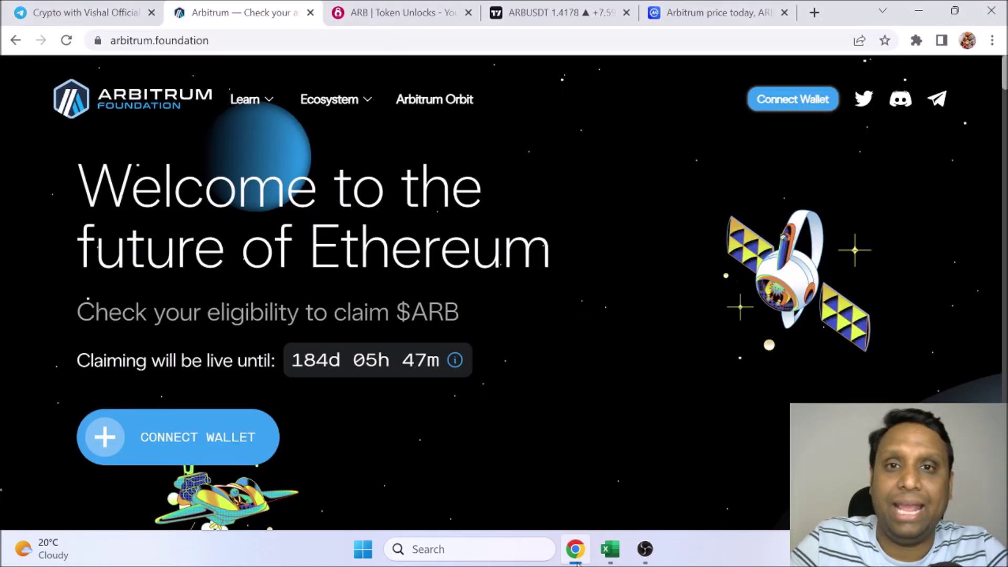
pyautogui.click(389, 8)
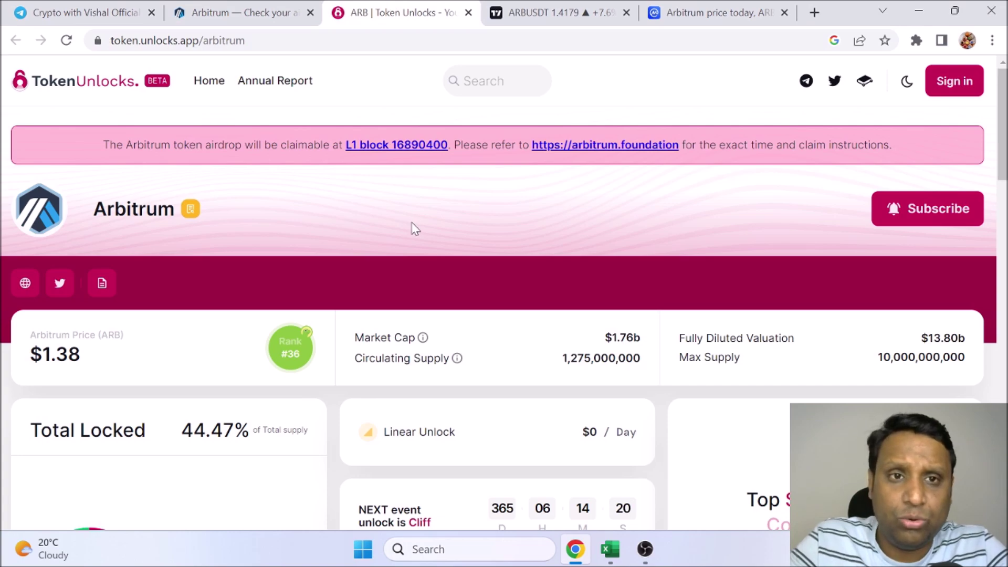
pyautogui.scroll(-10, 414, 227)
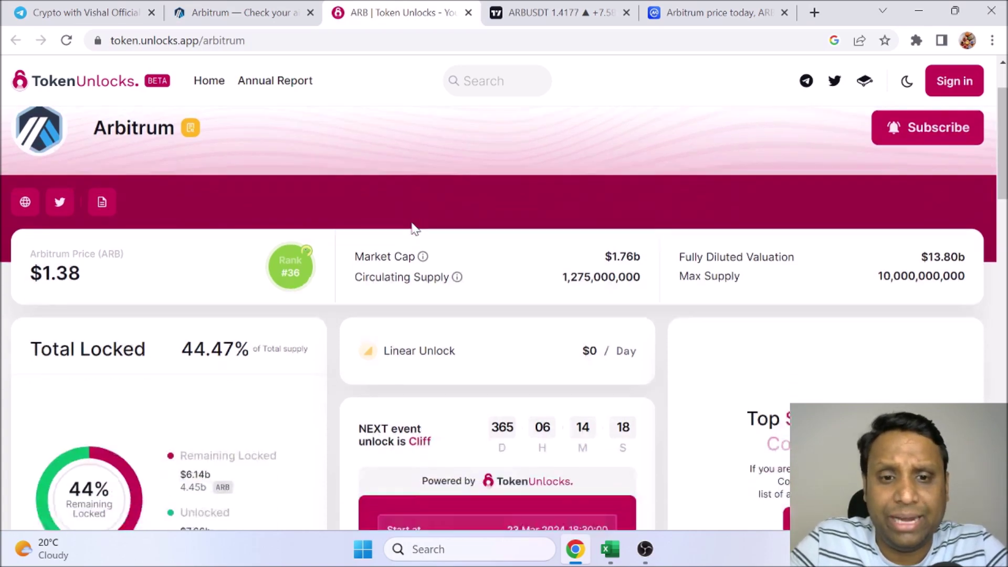
pyautogui.scroll(3, 413, 227)
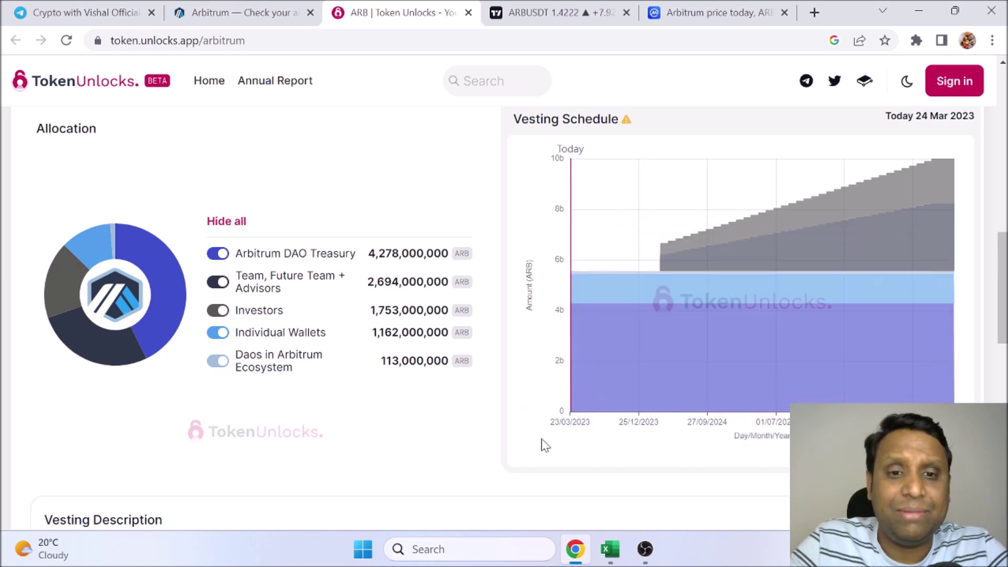
# View the ARBUSDT chart on TradingView, dismissing the advert and stretching the price scale until the hourly candles are readable
pyautogui.click(519, 11)
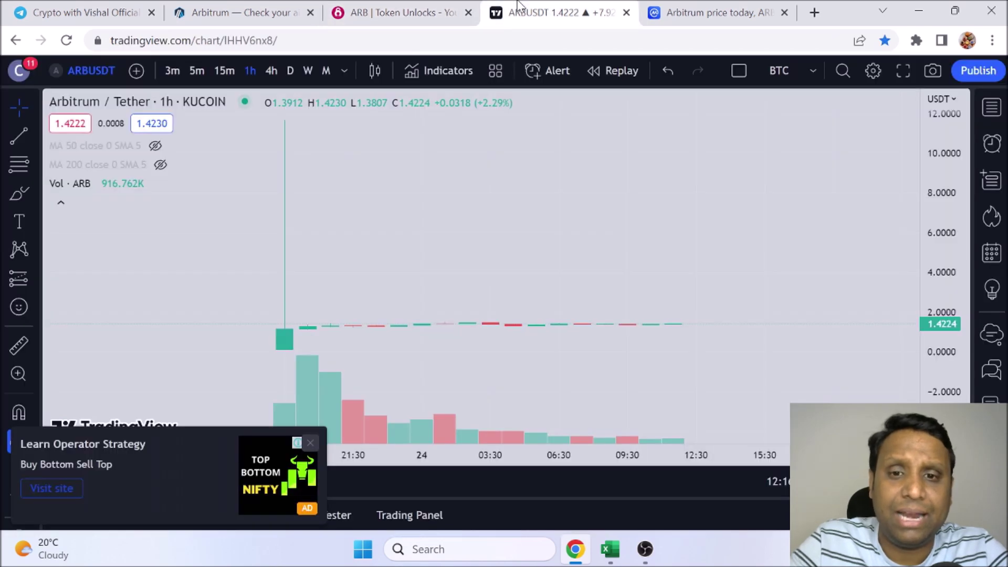
pyautogui.click(310, 442)
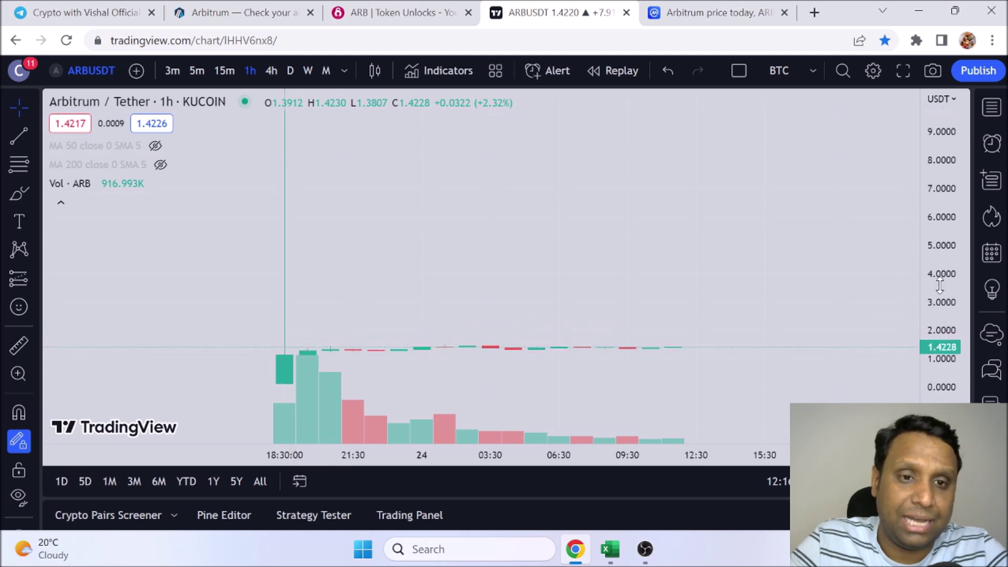
pyautogui.moveTo(735, 412); pyautogui.dragTo(756, 279)
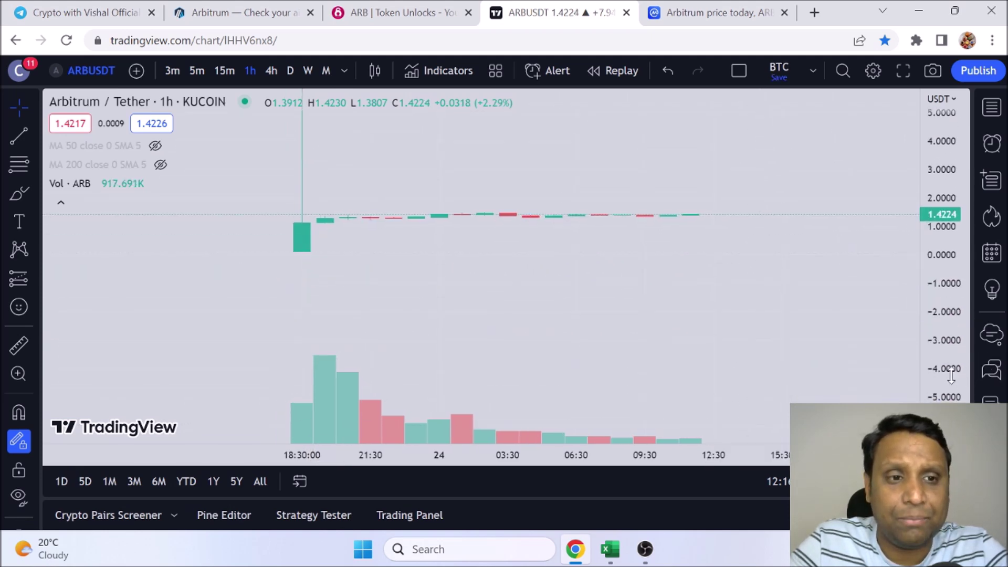
pyautogui.moveTo(946, 157); pyautogui.dragTo(946, 184)
pyautogui.moveTo(776, 258); pyautogui.dragTo(766, 316)
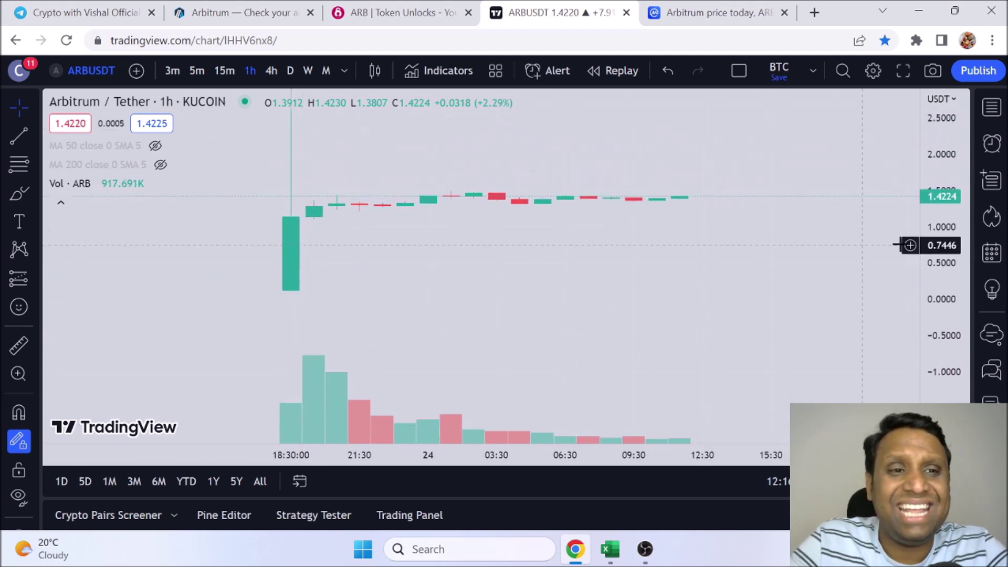
pyautogui.moveTo(949, 320); pyautogui.dragTo(949, 349)
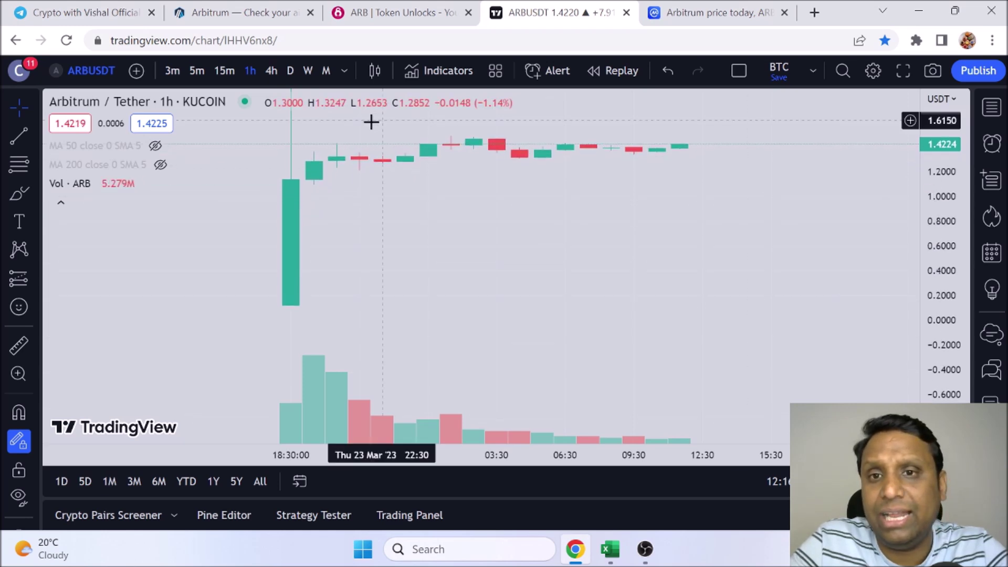
# Show the ARBUSDT chart at the 15-minute interval, back to the token's first candles
pyautogui.click(224, 73)
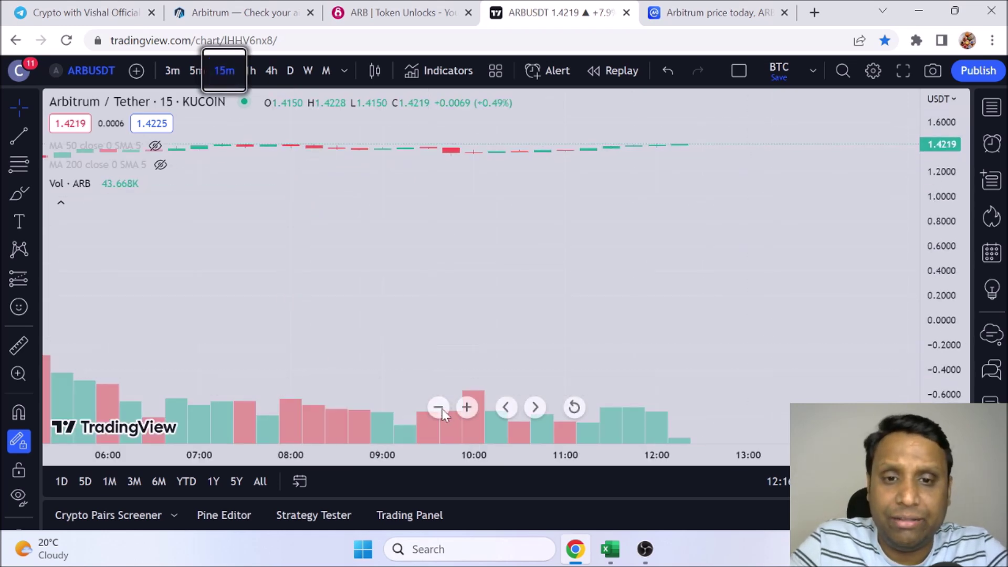
pyautogui.click(438, 407)
pyautogui.click(438, 408)
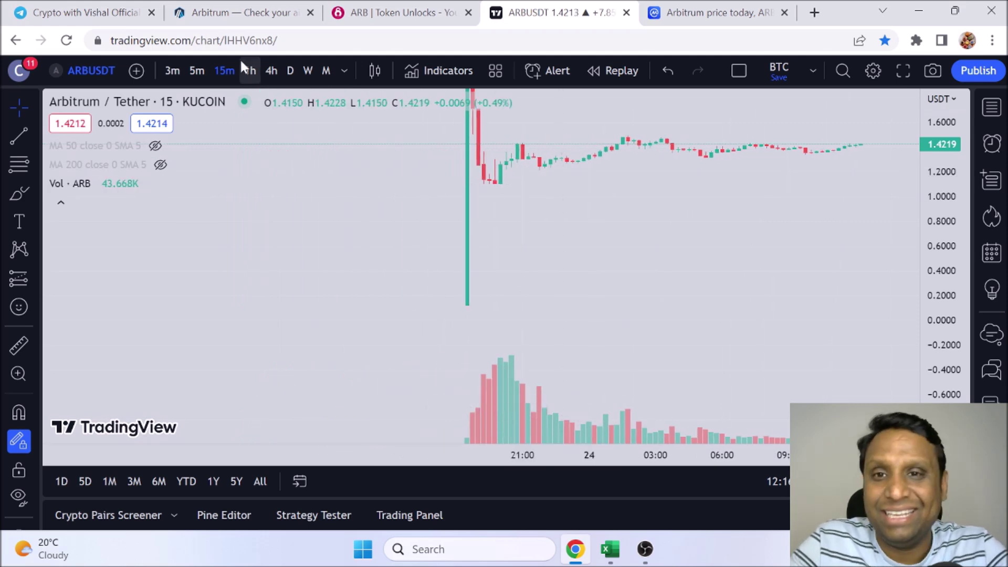
# Change the ARBUSDT chart to the 5-minute interval and show its whole history since listing
pyautogui.click(197, 71)
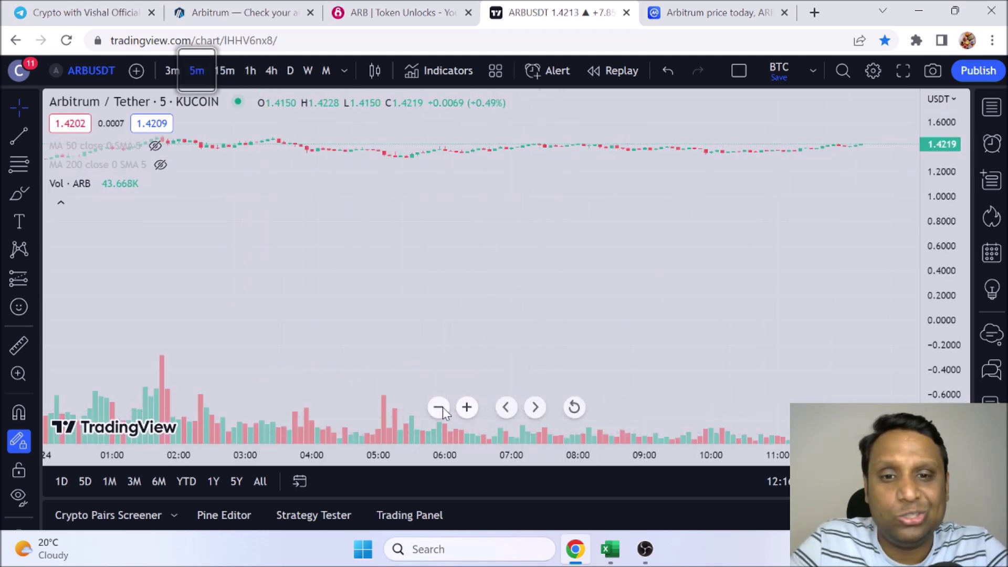
pyautogui.click(438, 408)
pyautogui.click(438, 407)
pyautogui.click(438, 407)
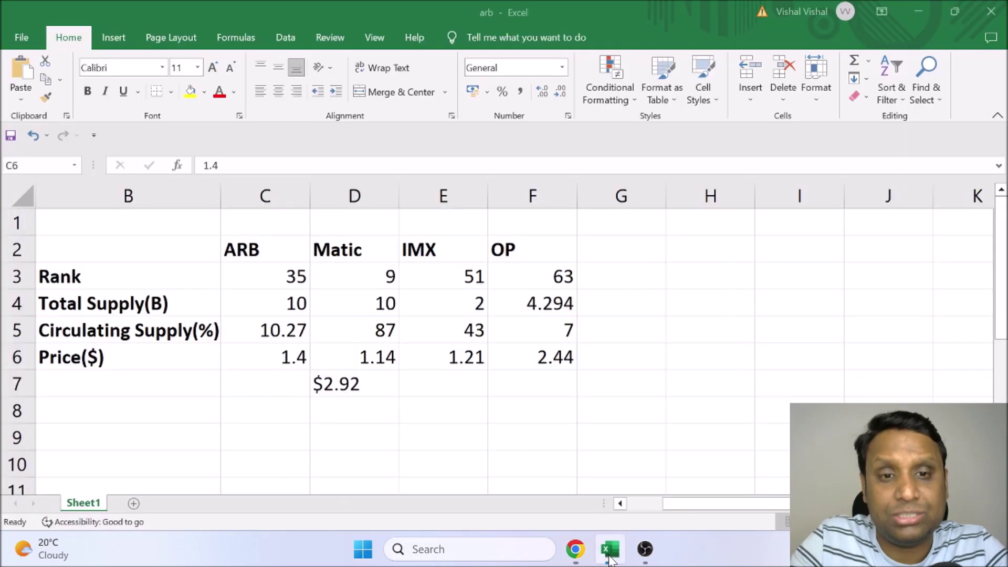
# Switch back to the Excel comparison sheet and examine ARB's total supply and price against the $2.92 figure in the Matic column
pyautogui.click(610, 549)
pyautogui.click(284, 301)
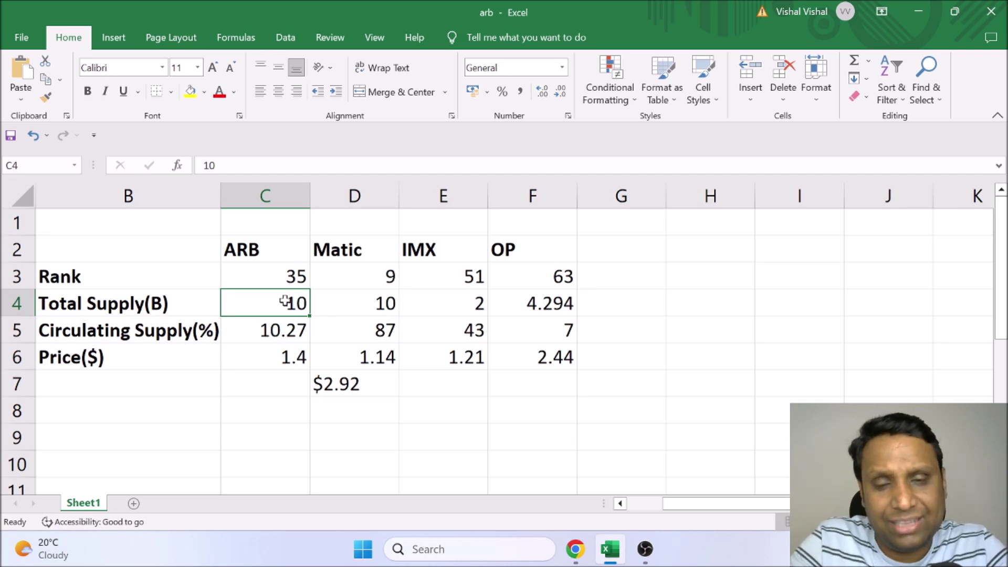
pyautogui.click(288, 355)
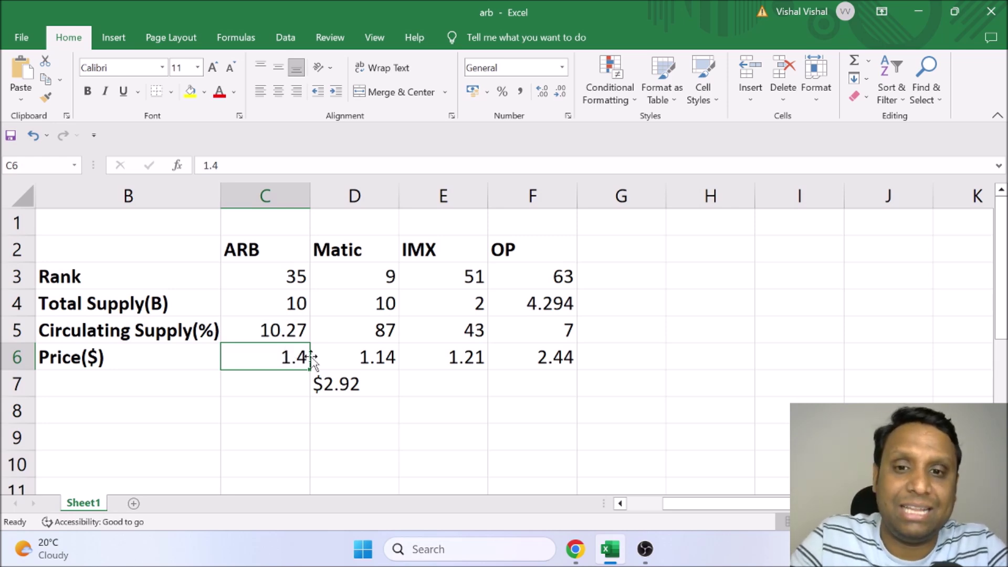
pyautogui.click(387, 399)
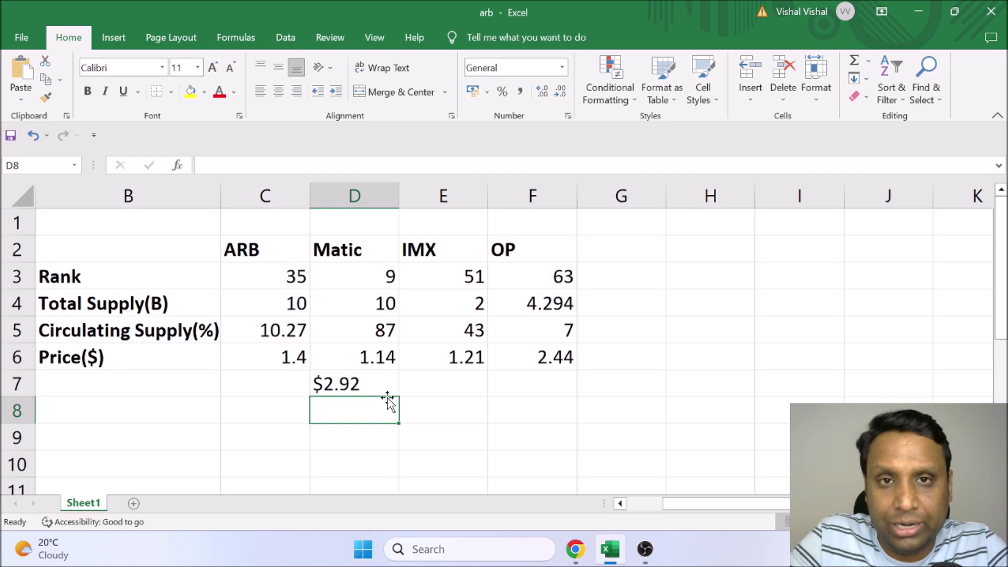
pyautogui.click(441, 411)
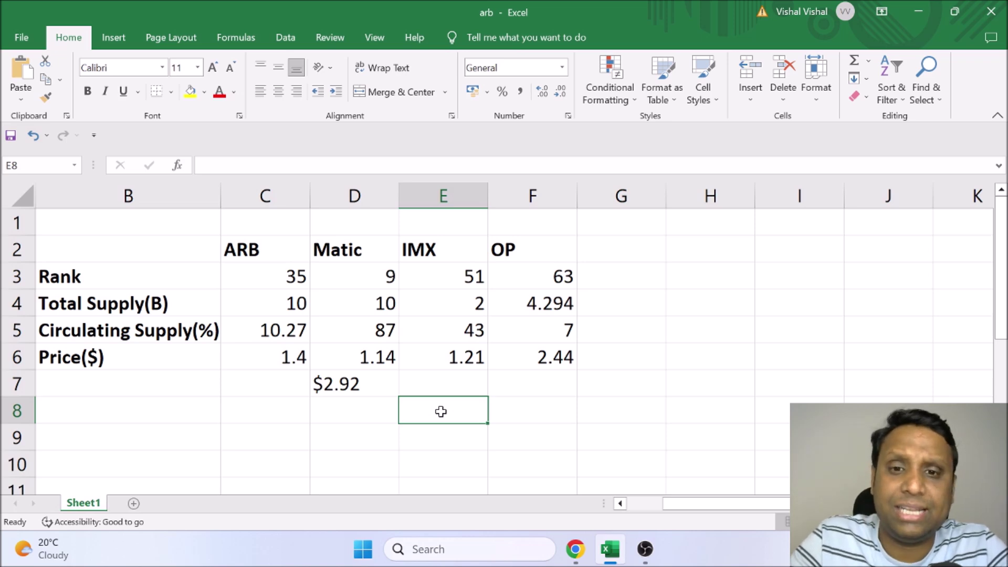
pyautogui.click(388, 392)
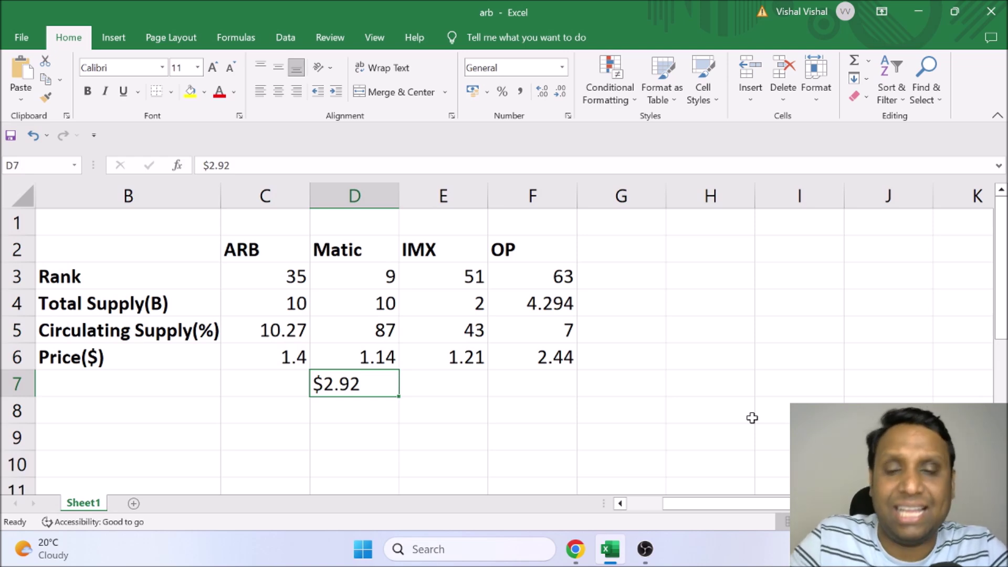
# Switch to Chrome and bring up the Arbitrum Foundation page for checking ARB claim eligibility
pyautogui.click(576, 549)
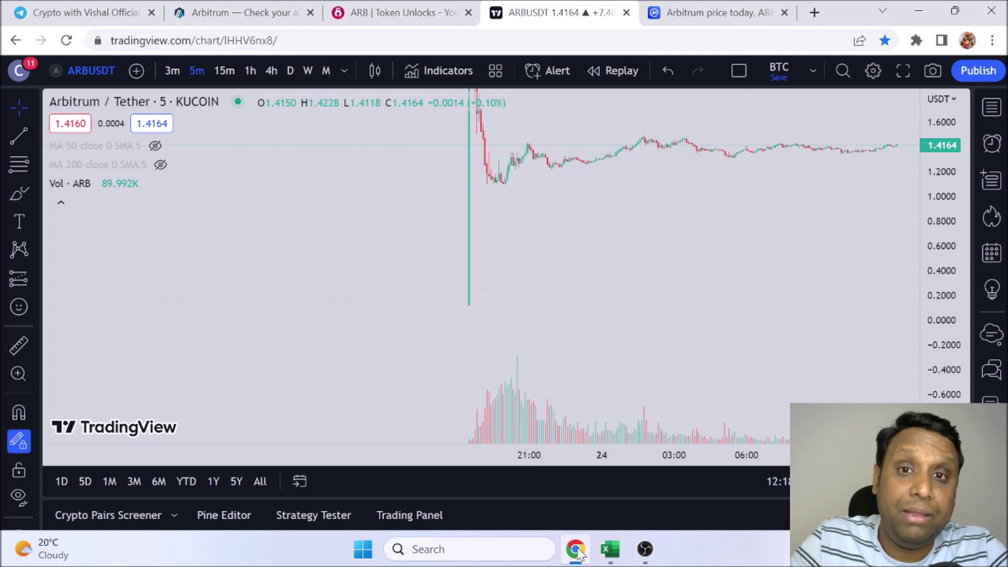
pyautogui.click(233, 9)
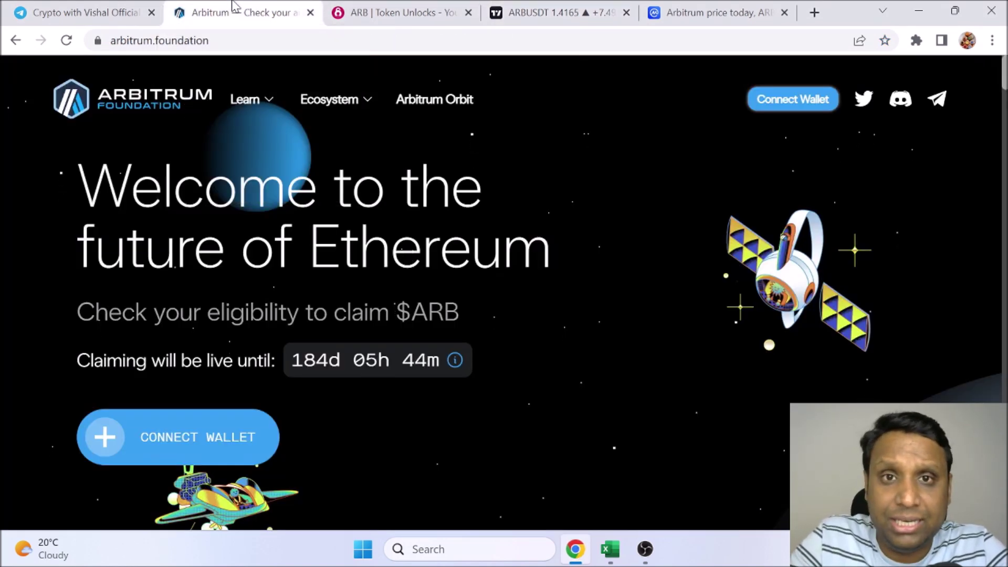